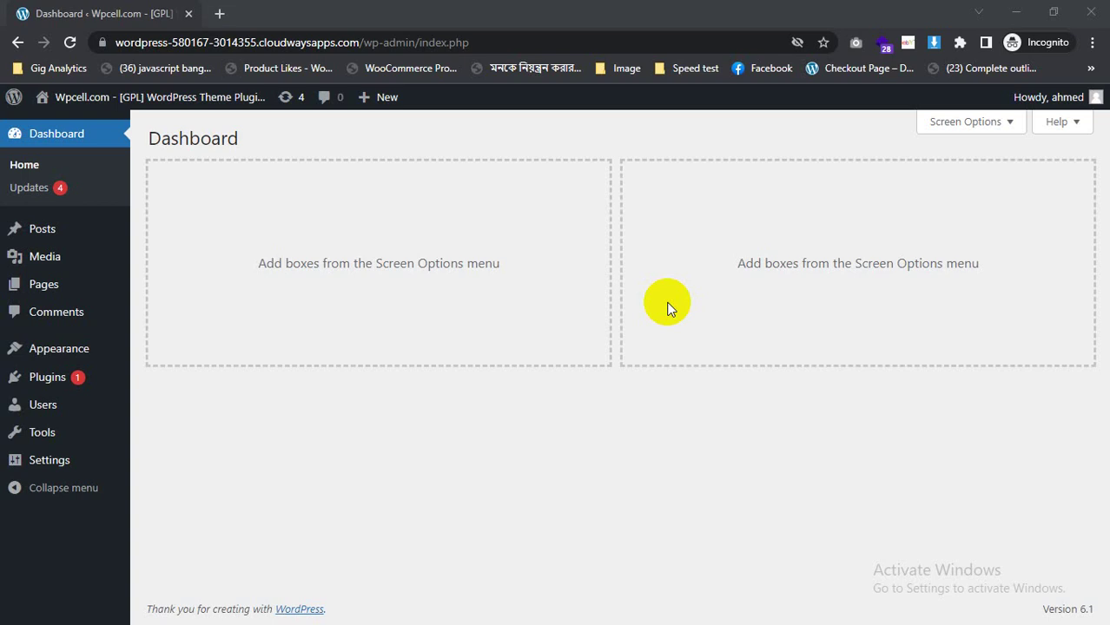
# Step: Find Yoast SEO under Plugins > Add New, activate it, and open its Settings
pyautogui.moveTo(38, 388)
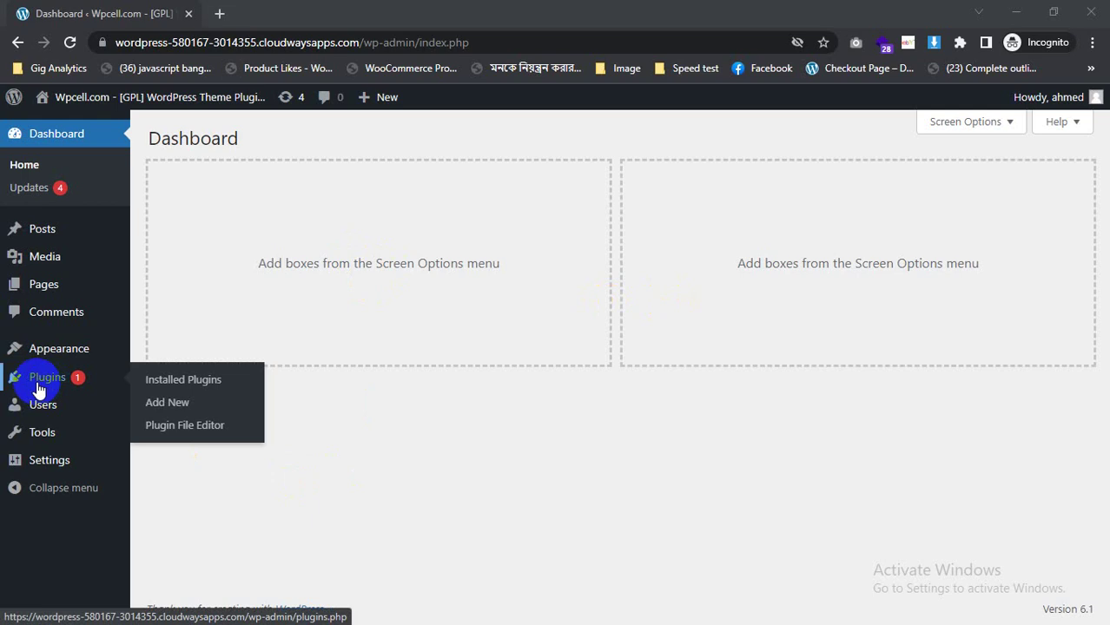
pyautogui.click(176, 414)
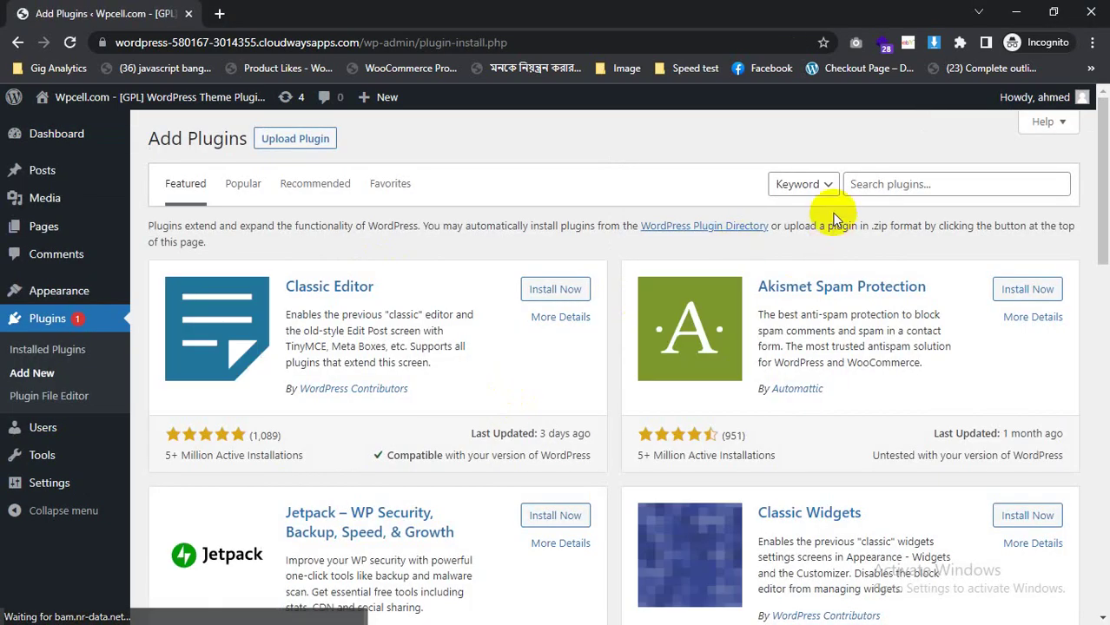
pyautogui.click(875, 180)
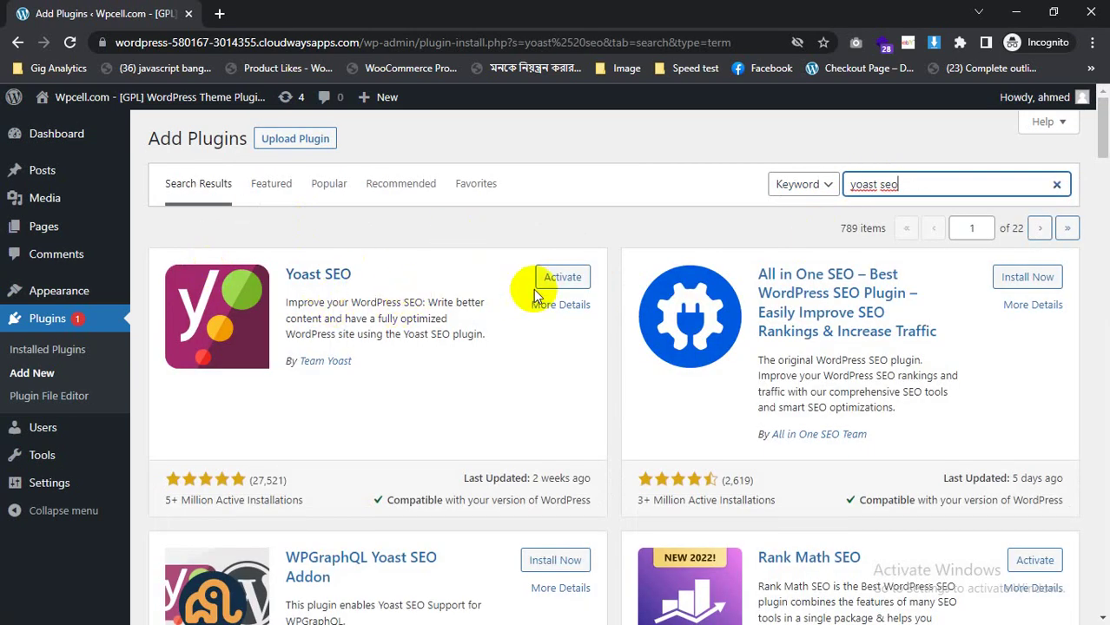
pyautogui.click(560, 280)
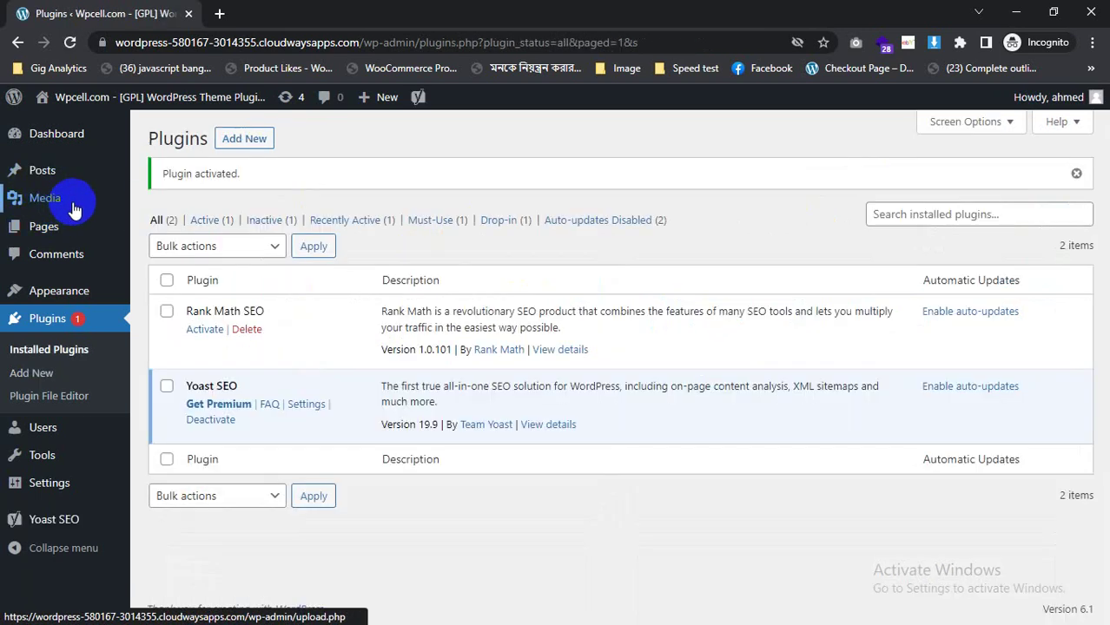
pyautogui.click(306, 404)
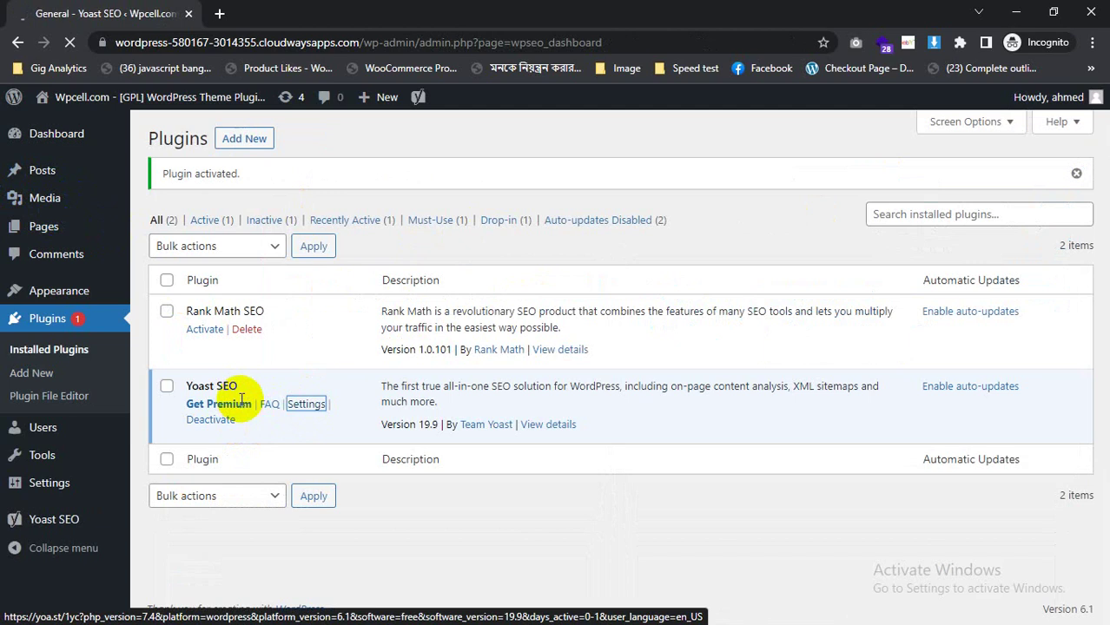
# Step: Open Yoast SEO's Search Appearance settings
pyautogui.click(72, 350)
pyautogui.scroll(-2, 50, 347)
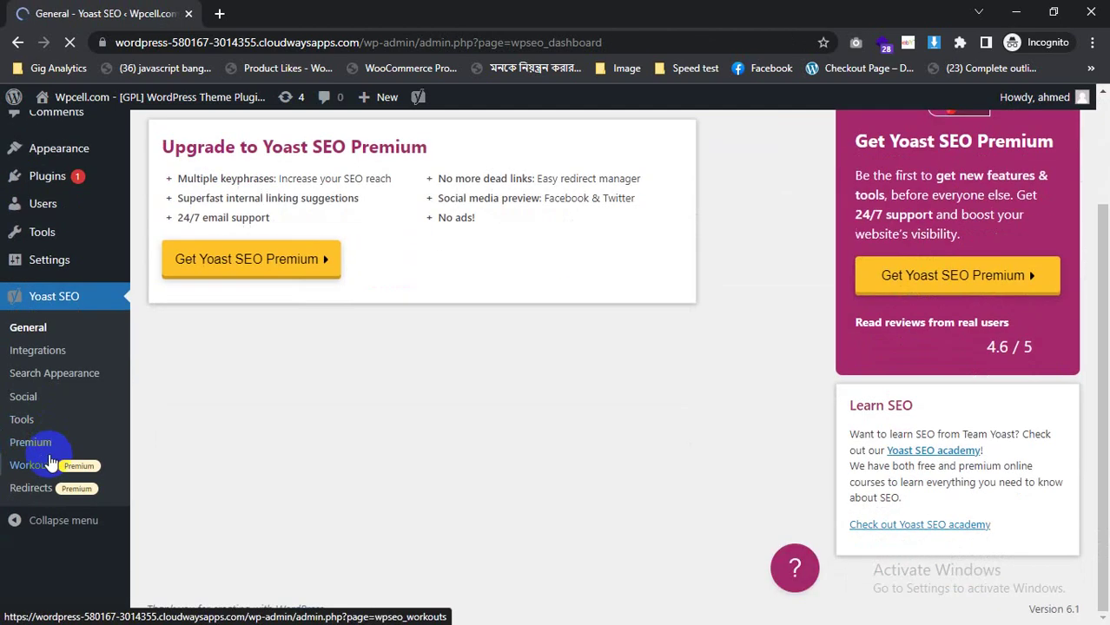
pyautogui.scroll(4, 54, 308)
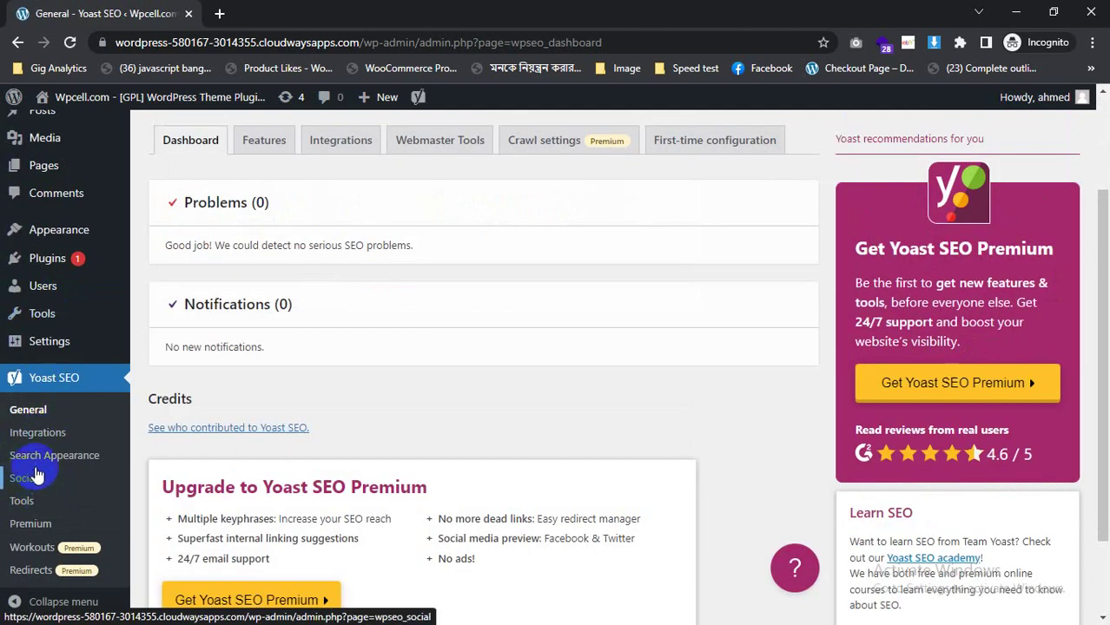
pyautogui.click(84, 467)
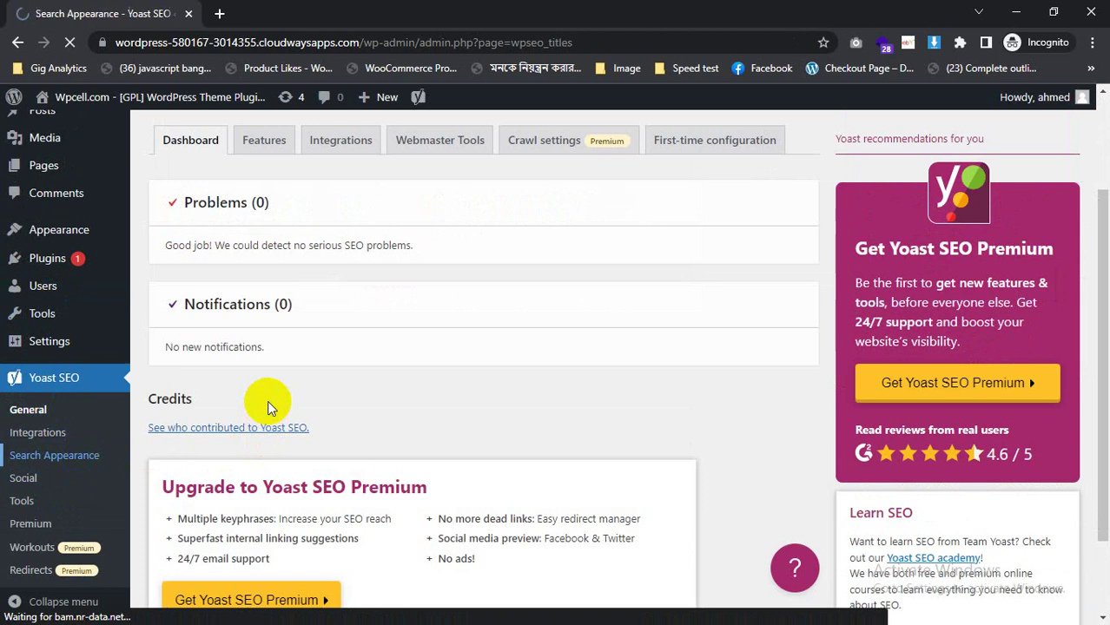
pyautogui.scroll(-5, 269, 402)
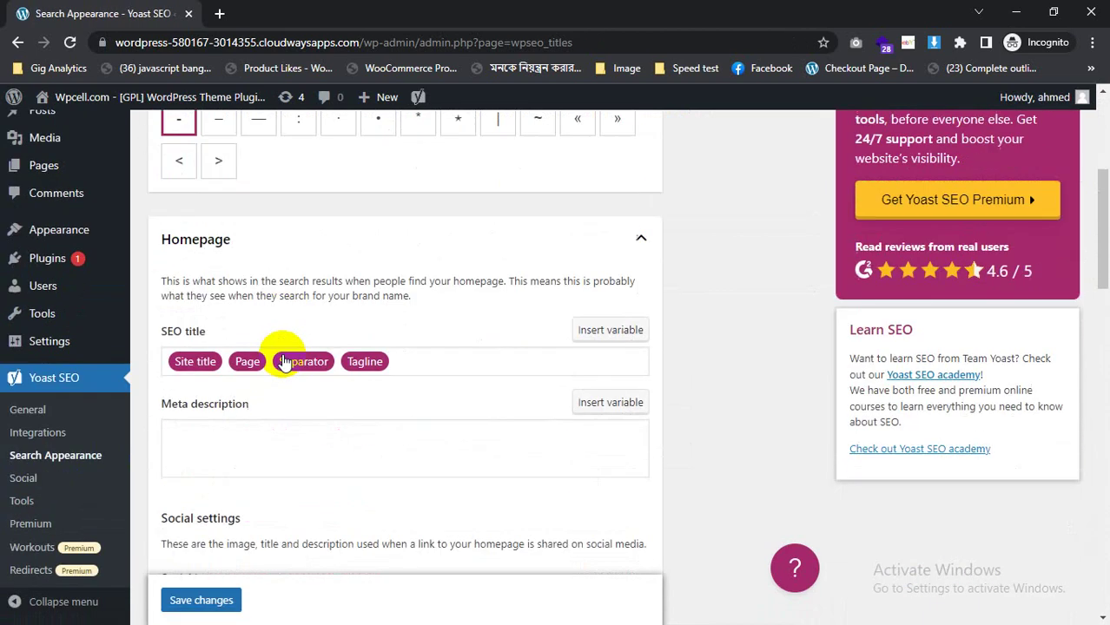
# Step: Replace the Homepage SEO title variables with 'this is Tutorial base website'
pyautogui.click(441, 289)
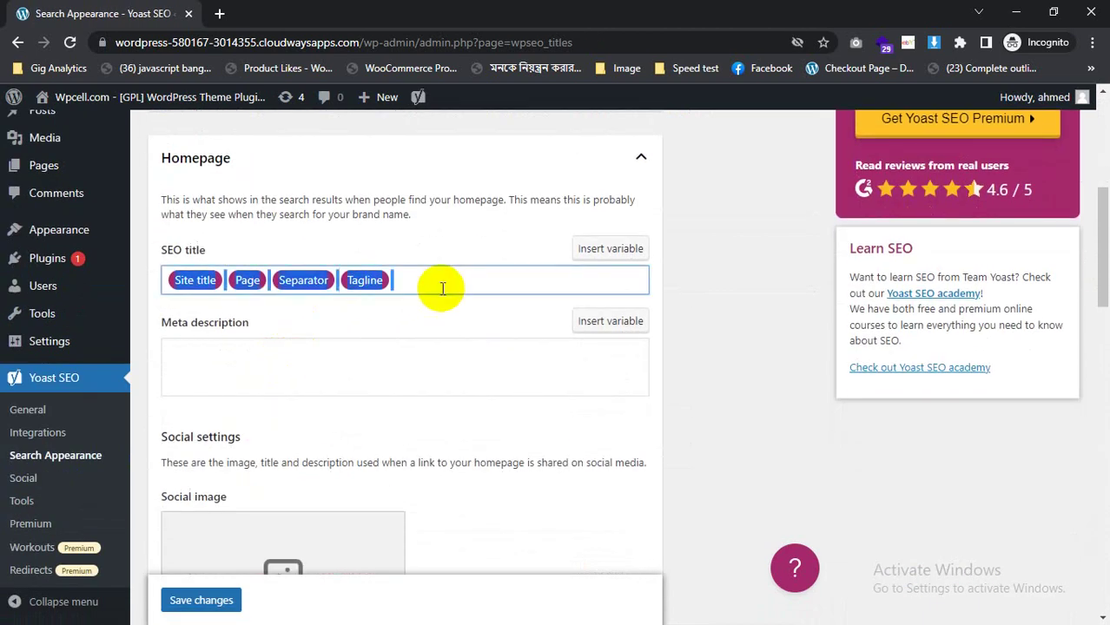
pyautogui.hotkey('ctrl', 'a')
pyautogui.press('BackSpace')
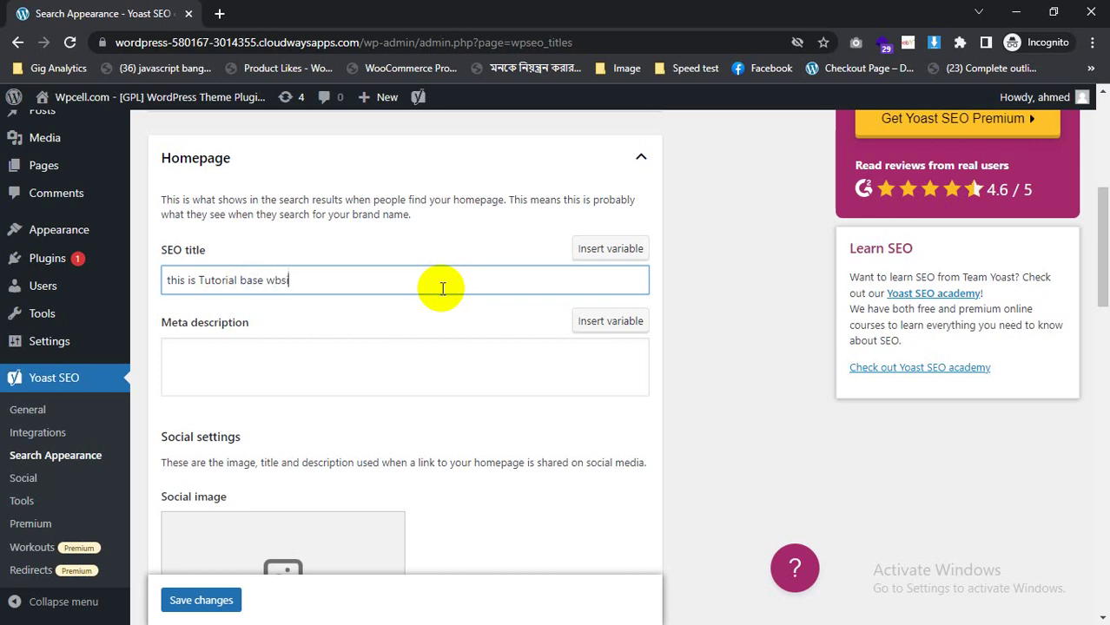
pyautogui.click(250, 379)
pyautogui.scroll(2, 253, 384)
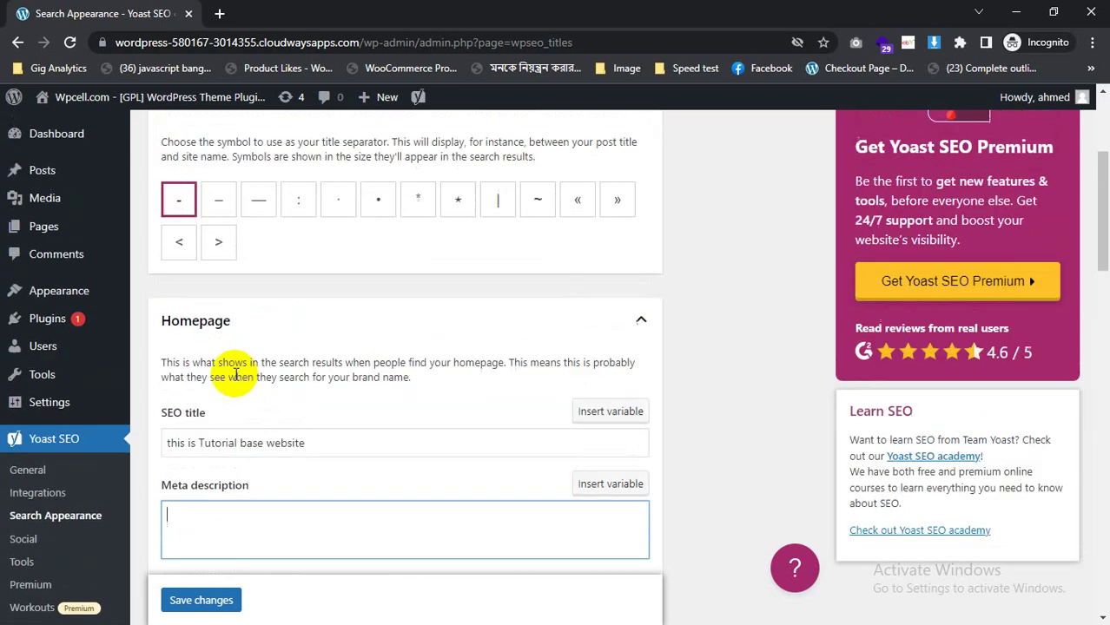
pyautogui.moveTo(85, 205)
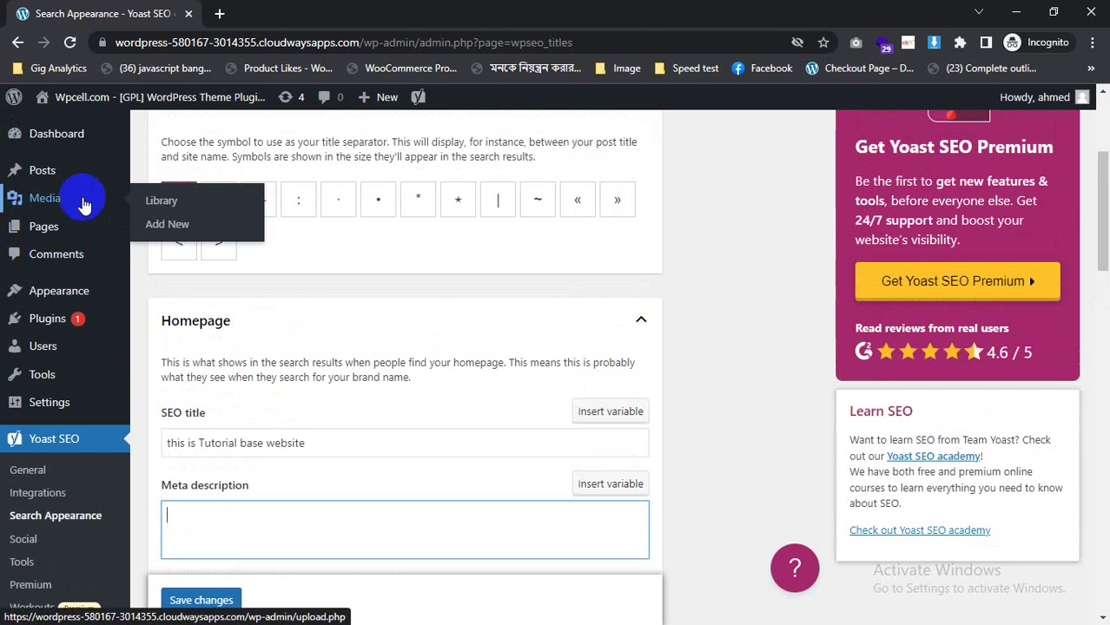
pyautogui.moveTo(74, 181)
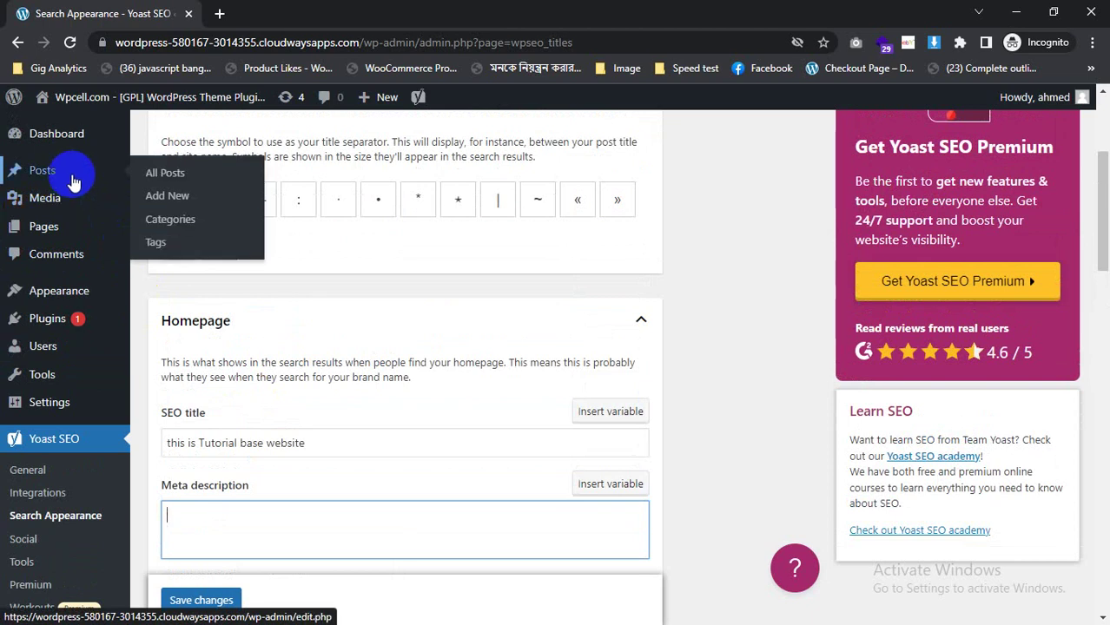
pyautogui.moveTo(72, 236)
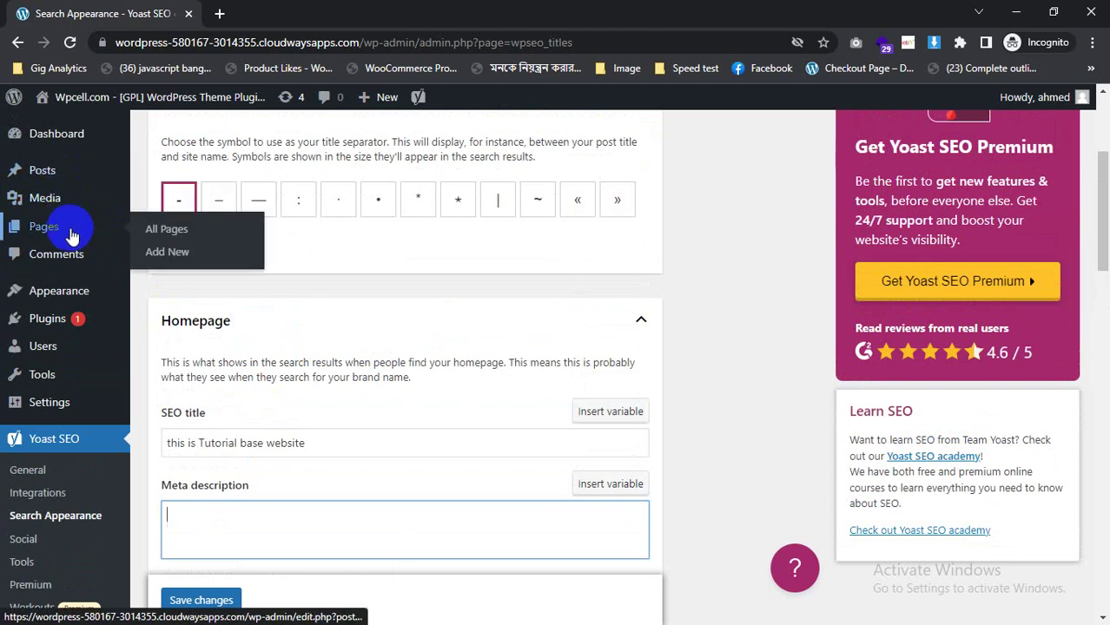
# Step: Open 'Best coffee beans to buy online 2022' from the Posts list in the editor
pyautogui.click(71, 176)
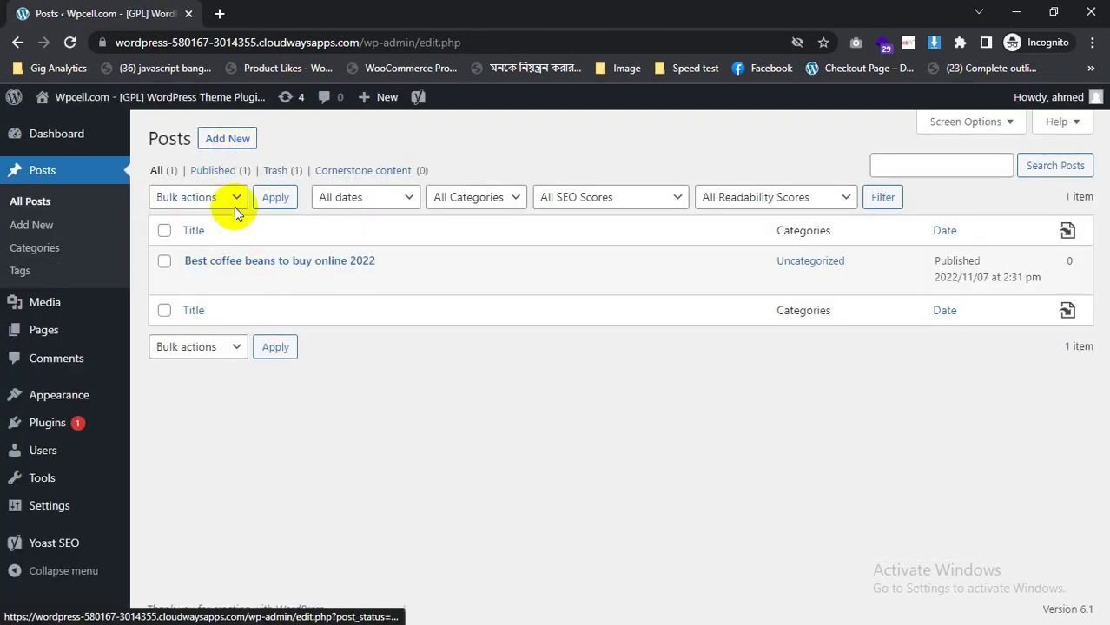
pyautogui.moveTo(213, 278)
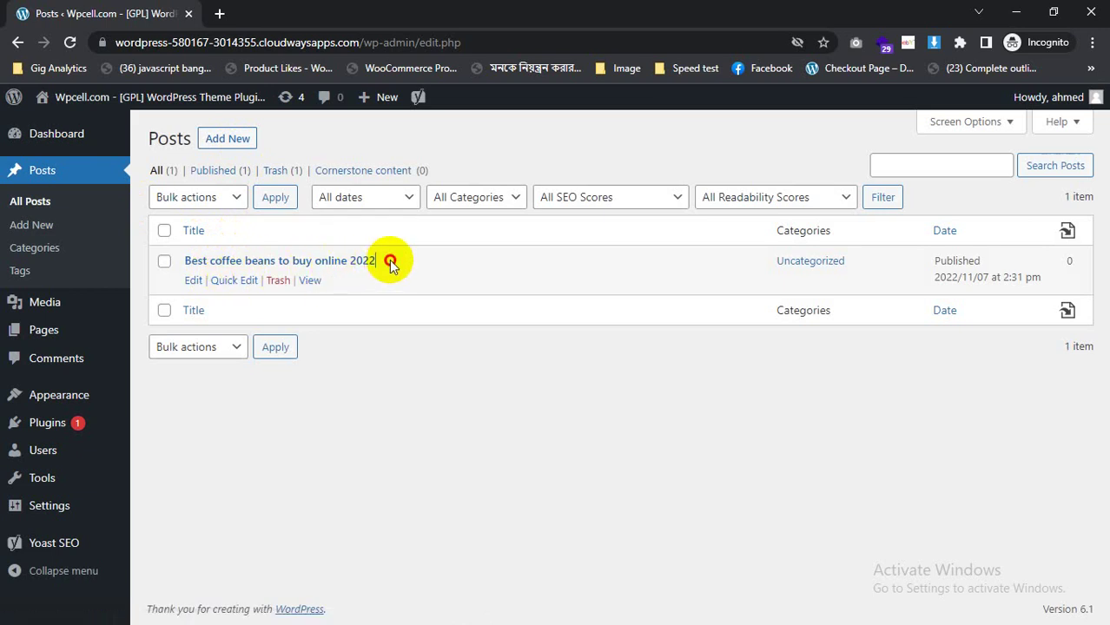
pyautogui.tripleClick(389, 260)
pyautogui.click(194, 279)
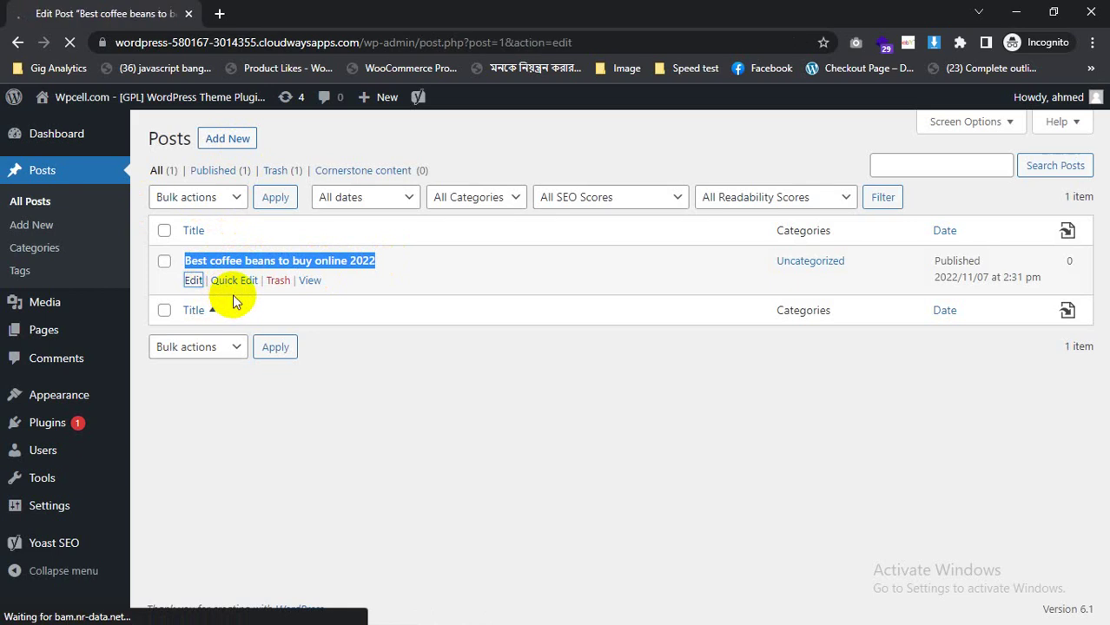
# Step: Copy the post title 'Best coffee beans to buy online 2022' to the clipboard
pyautogui.scroll(-2, 233, 296)
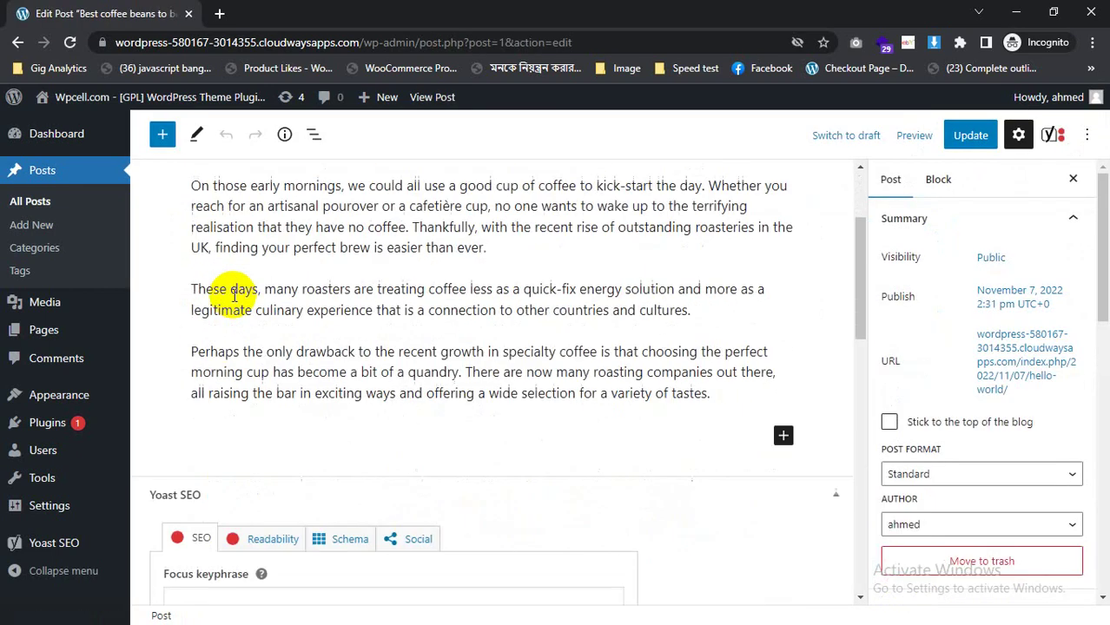
pyautogui.scroll(2, 233, 295)
pyautogui.scroll(-4, 235, 297)
pyautogui.scroll(-3, 239, 298)
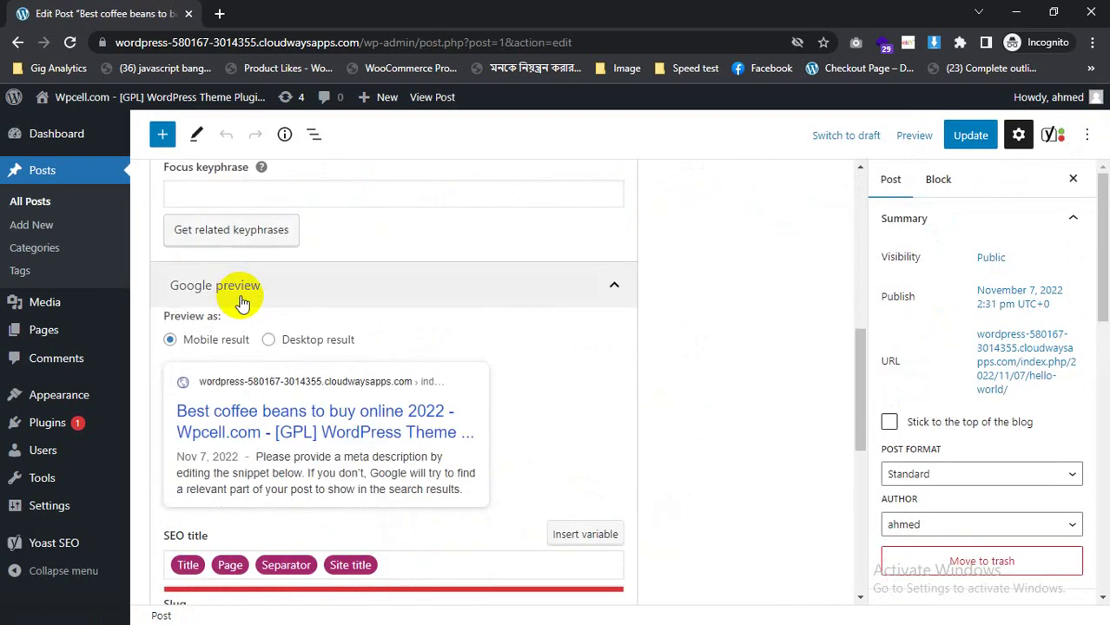
pyautogui.scroll(-5, 271, 336)
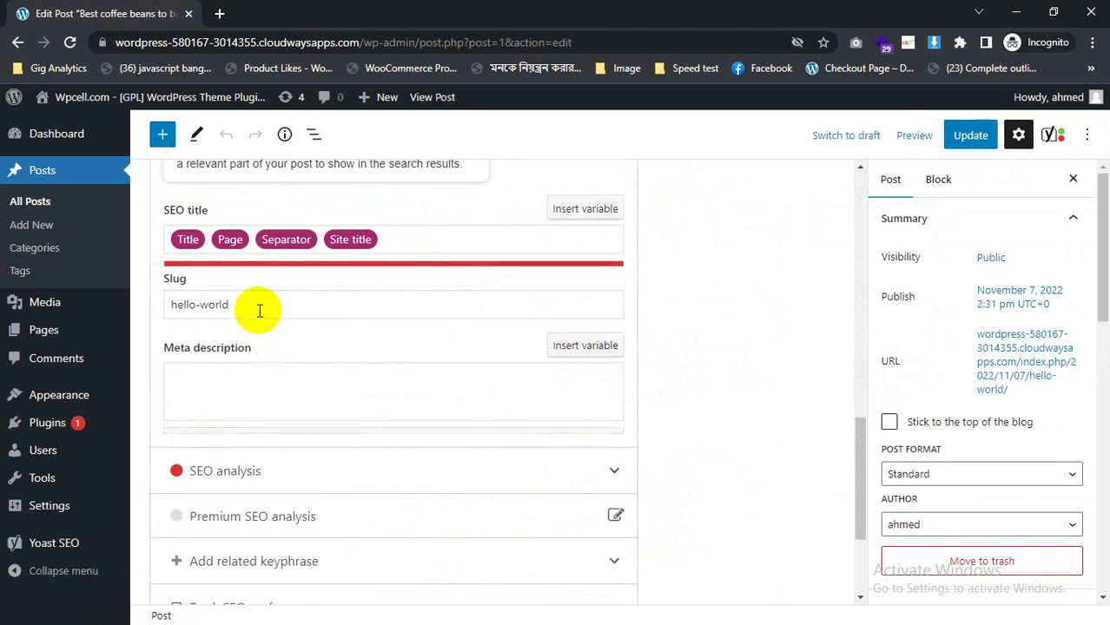
pyautogui.scroll(1, 260, 311)
pyautogui.click(396, 328)
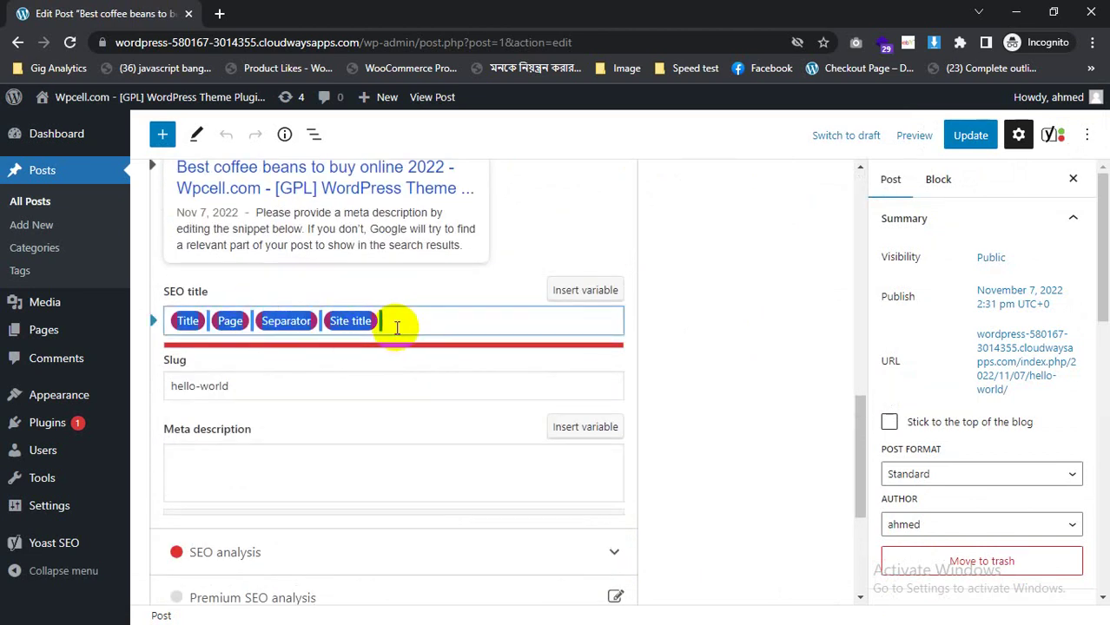
pyautogui.scroll(10, 293, 280)
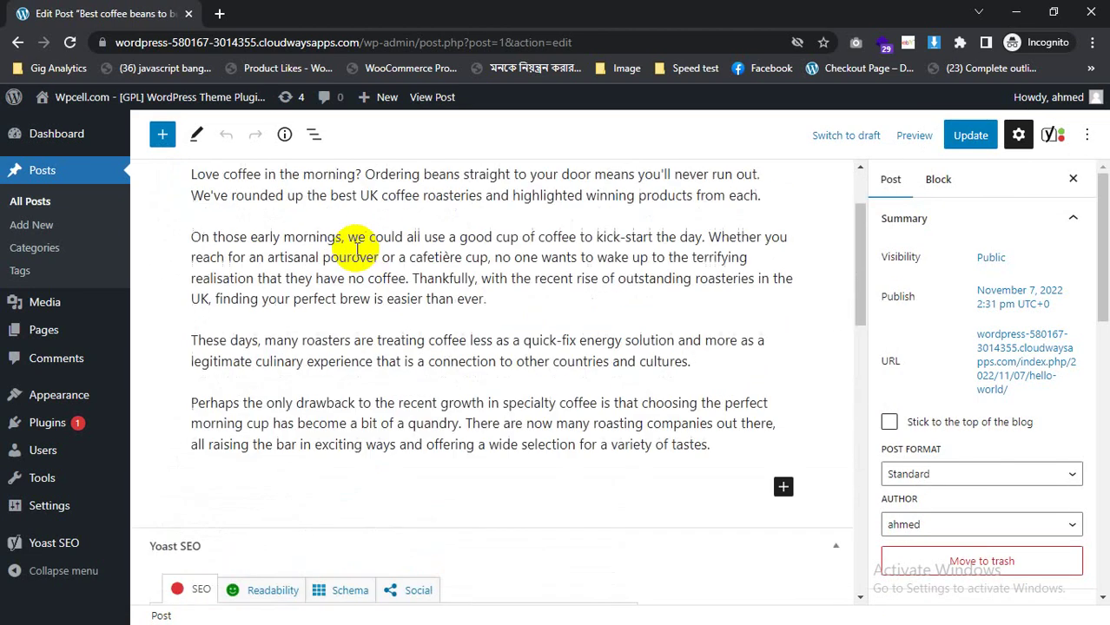
pyautogui.tripleClick(320, 244)
pyautogui.hotkey('ctrl', 'c')
pyautogui.scroll(-9, 290, 404)
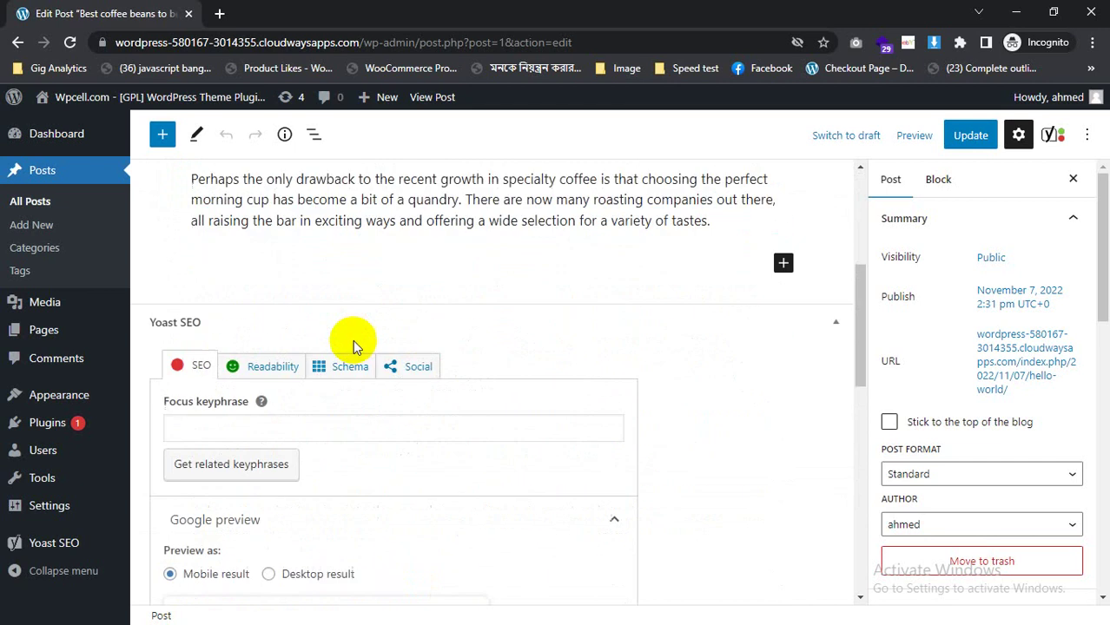
pyautogui.scroll(8, 329, 359)
pyautogui.rightClick(322, 236)
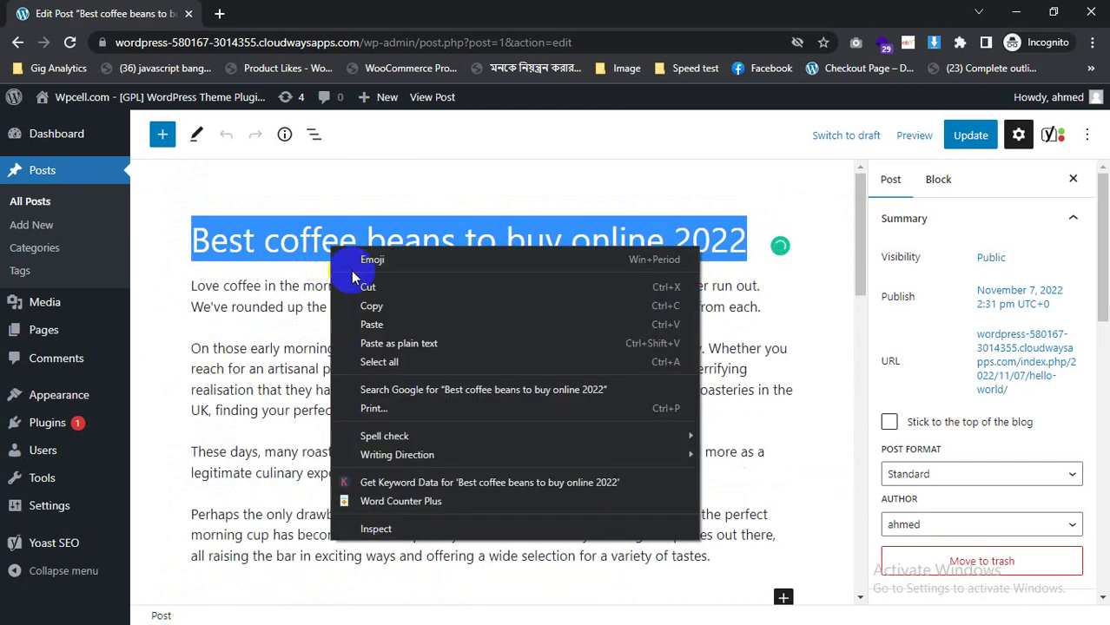
pyautogui.click(375, 287)
pyautogui.hotkey('ctrl', 'z')
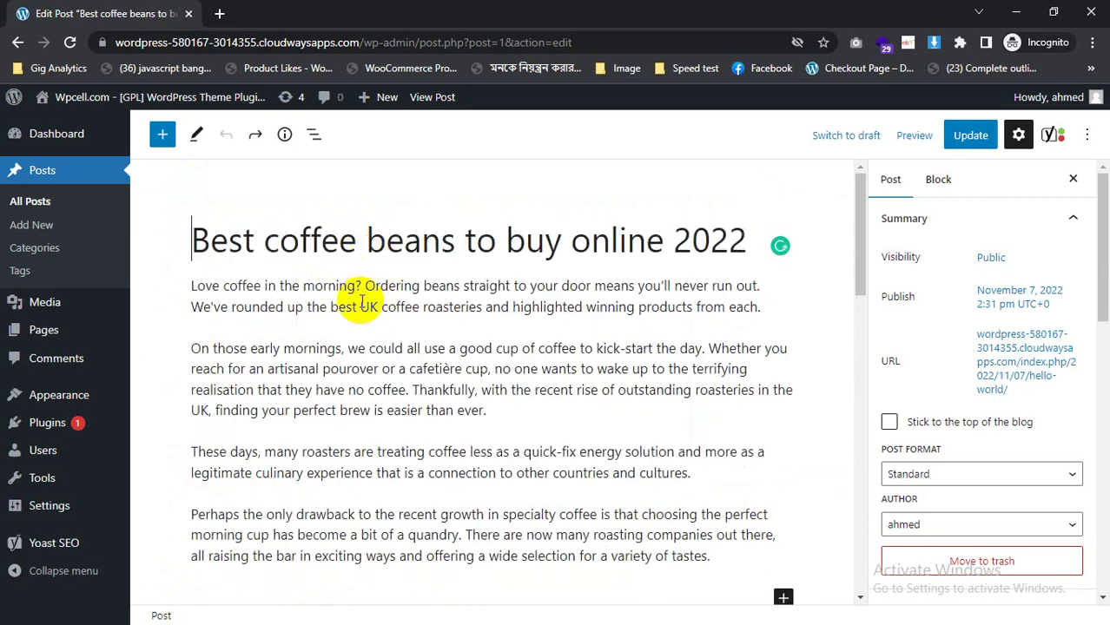
pyautogui.scroll(-9, 295, 391)
pyautogui.scroll(1, 271, 363)
# Step: Clear the SEO title variables and paste the post title in their place
pyautogui.click(409, 391)
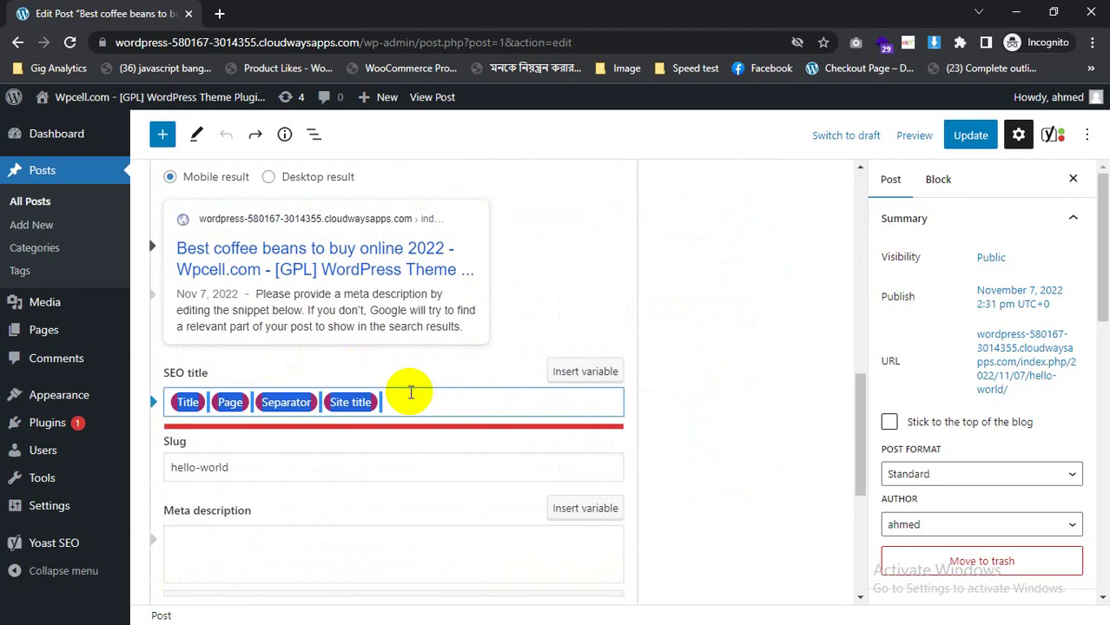
pyautogui.hotkey('ctrl', 'a')
pyautogui.press('BackSpace')
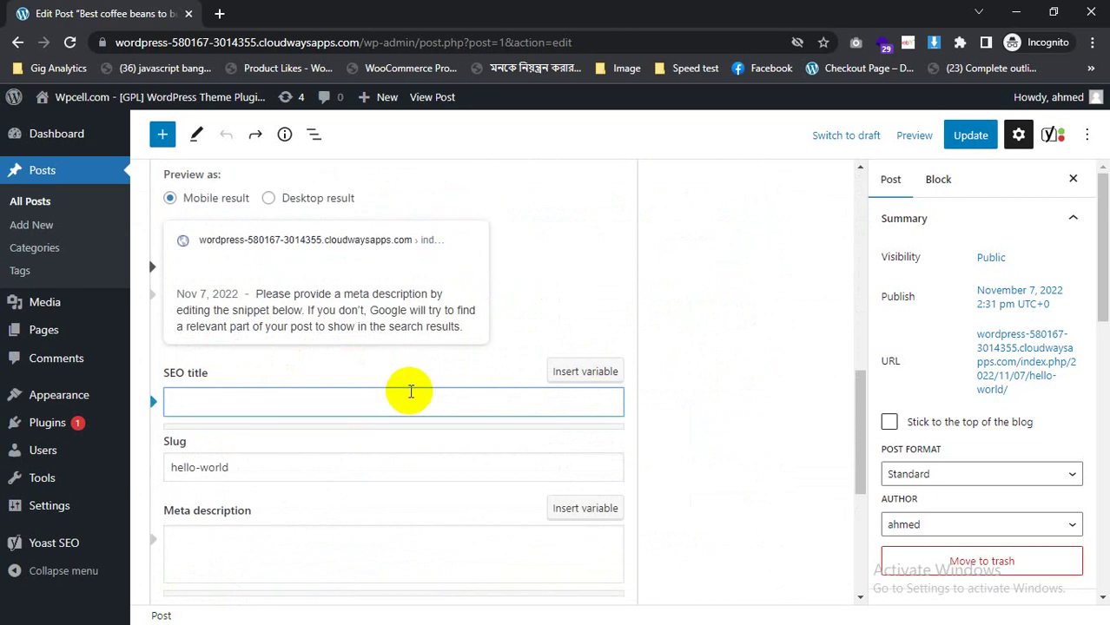
pyautogui.rightClick(409, 402)
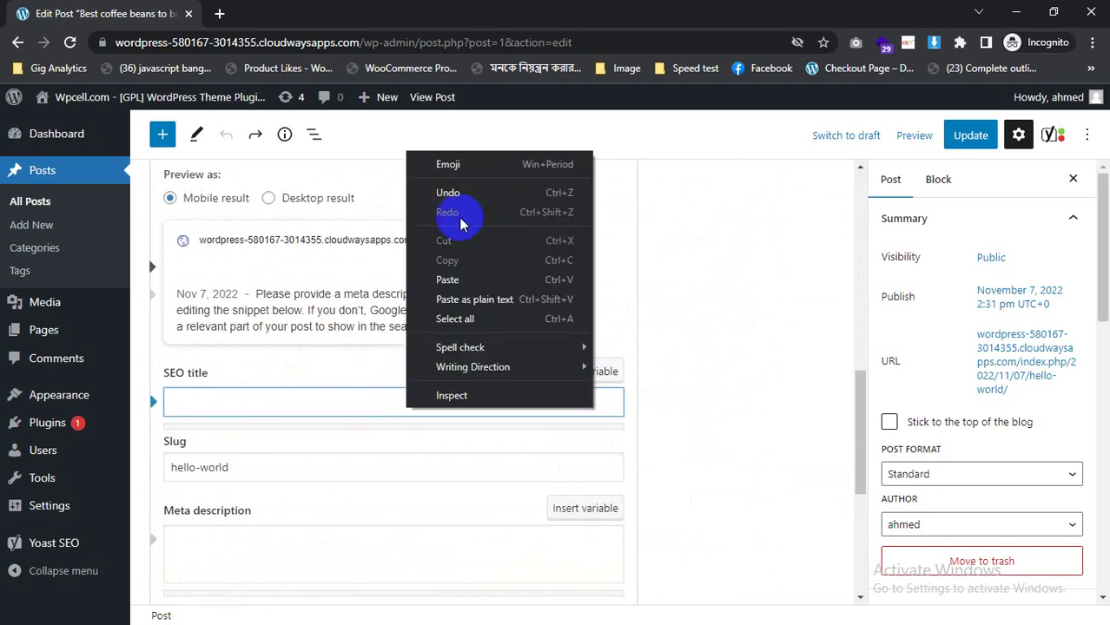
pyautogui.click(449, 279)
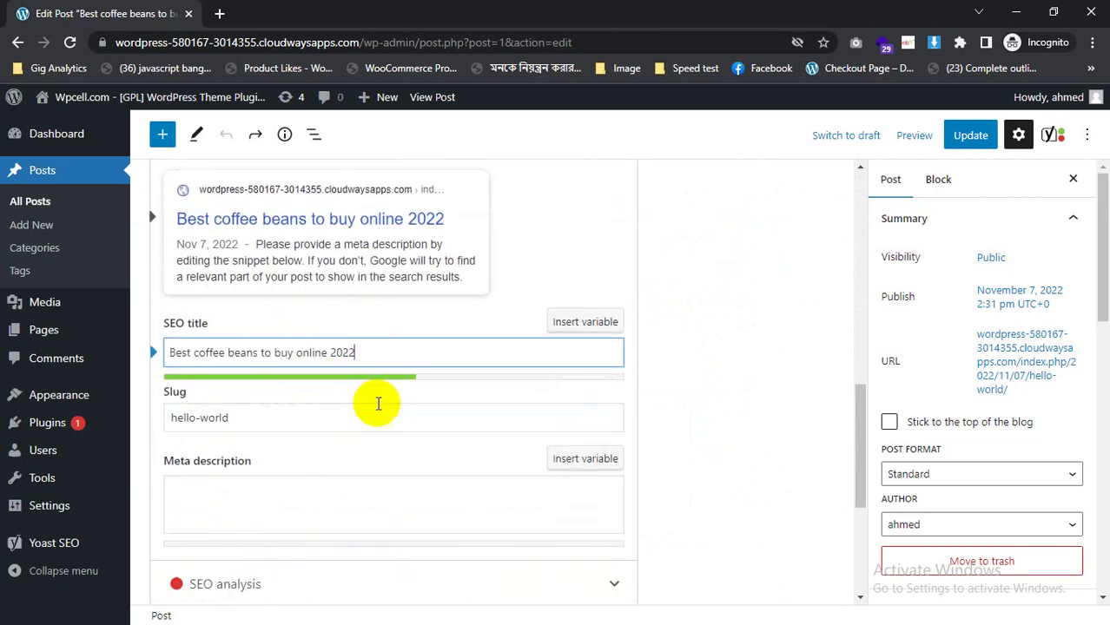
pyautogui.scroll(-2, 367, 337)
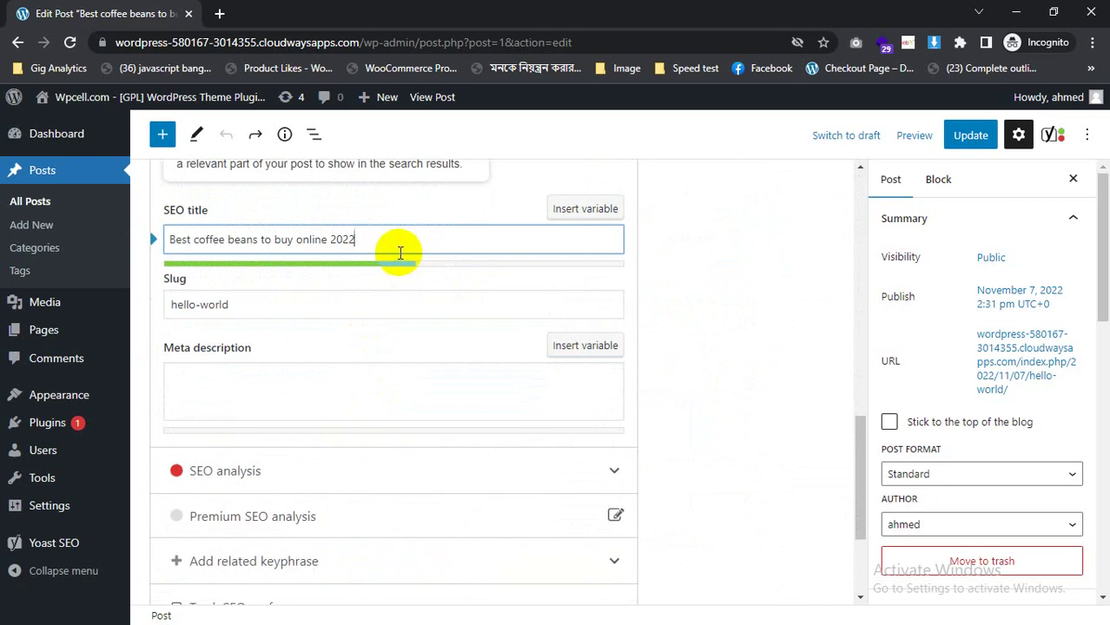
# Step: Copy the post's first paragraph for use as the meta description
pyautogui.click(236, 398)
pyautogui.scroll(10, 236, 399)
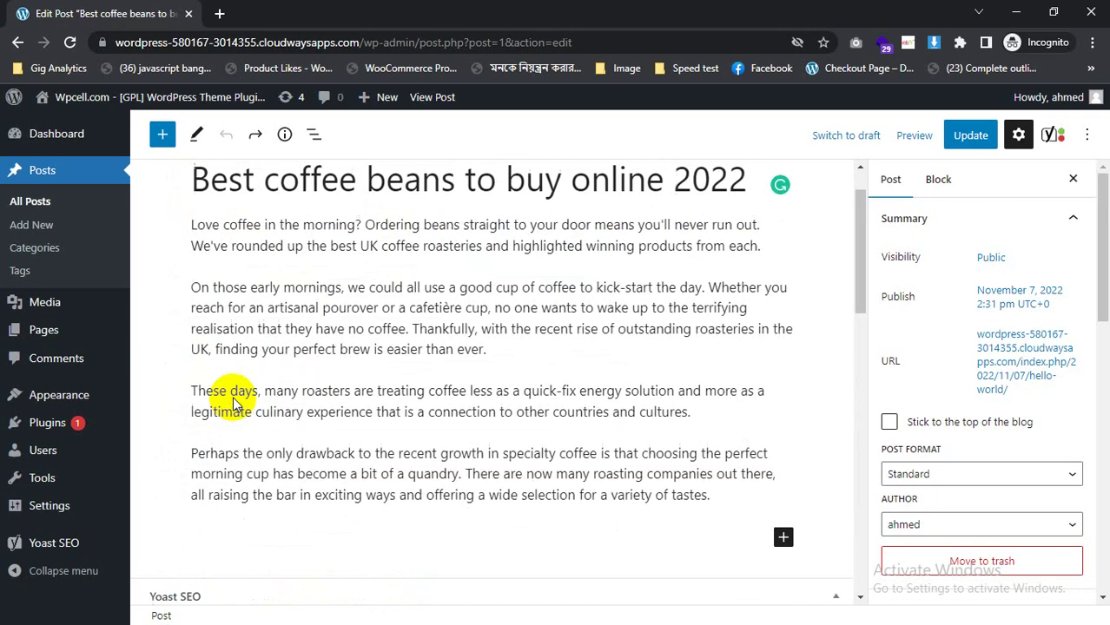
pyautogui.tripleClick(280, 300)
pyautogui.rightClick(280, 300)
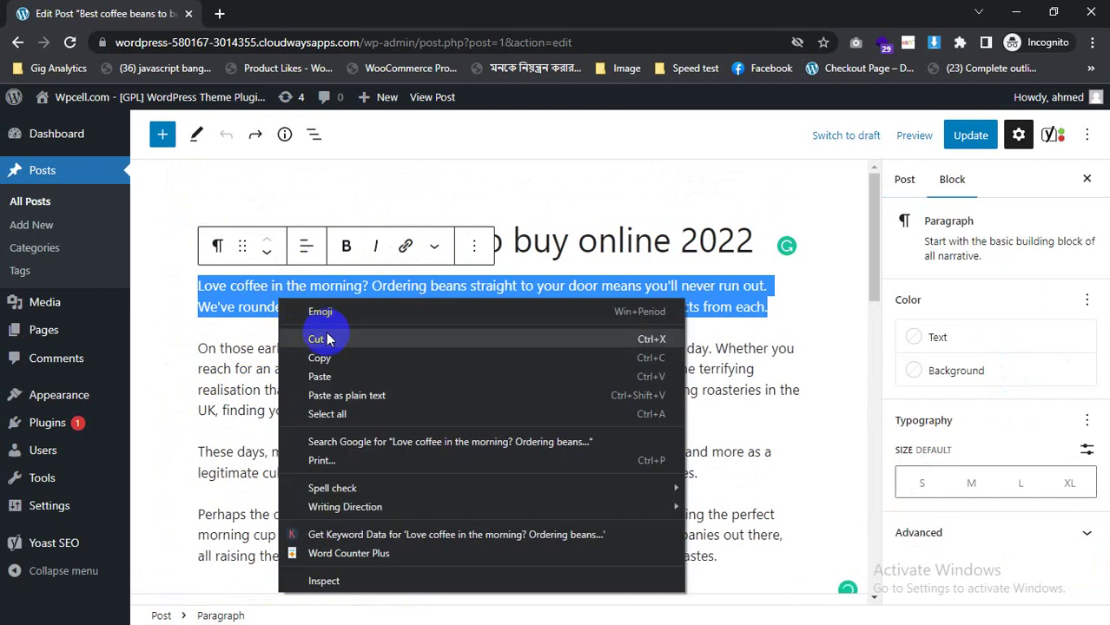
pyautogui.click(325, 356)
# Step: Paste the paragraph into the meta description and trim it to end at 'the best UK coffee'
pyautogui.scroll(-10, 246, 416)
pyautogui.scroll(-2, 245, 415)
pyautogui.scroll(5, 230, 426)
pyautogui.click(233, 434)
pyautogui.rightClick(233, 442)
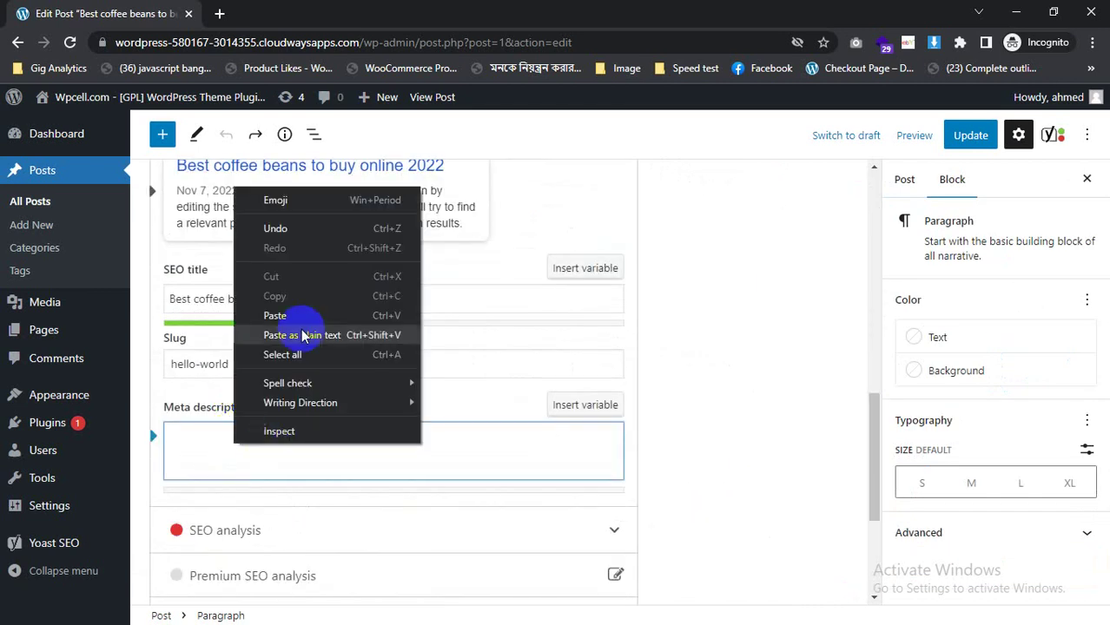
pyautogui.click(261, 317)
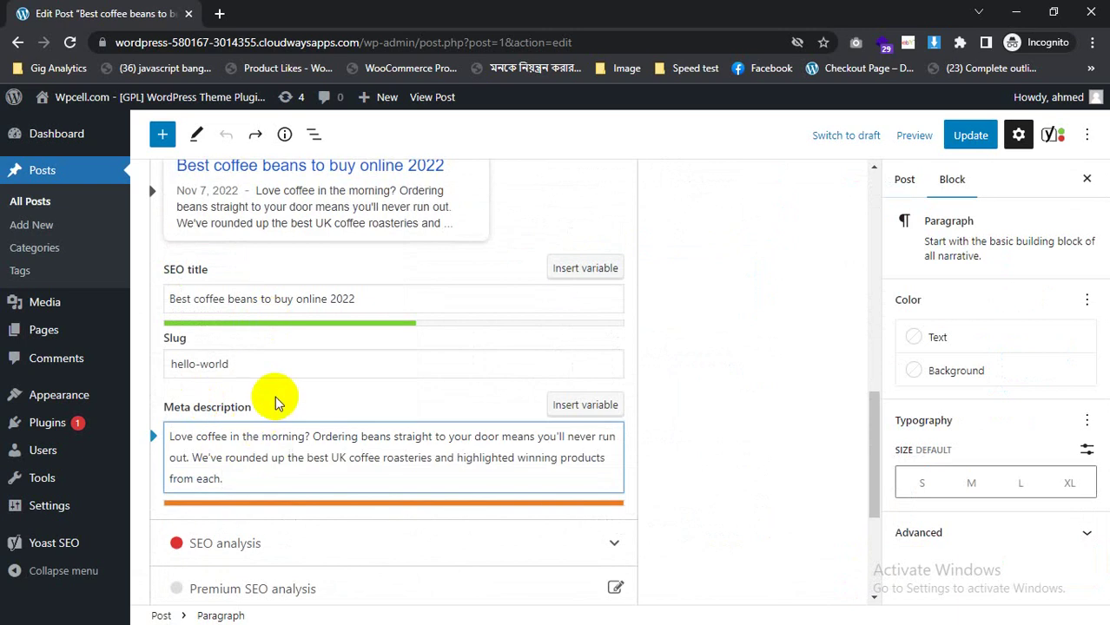
pyautogui.click(288, 479)
pyautogui.moveTo(288, 478); pyautogui.dragTo(391, 453)
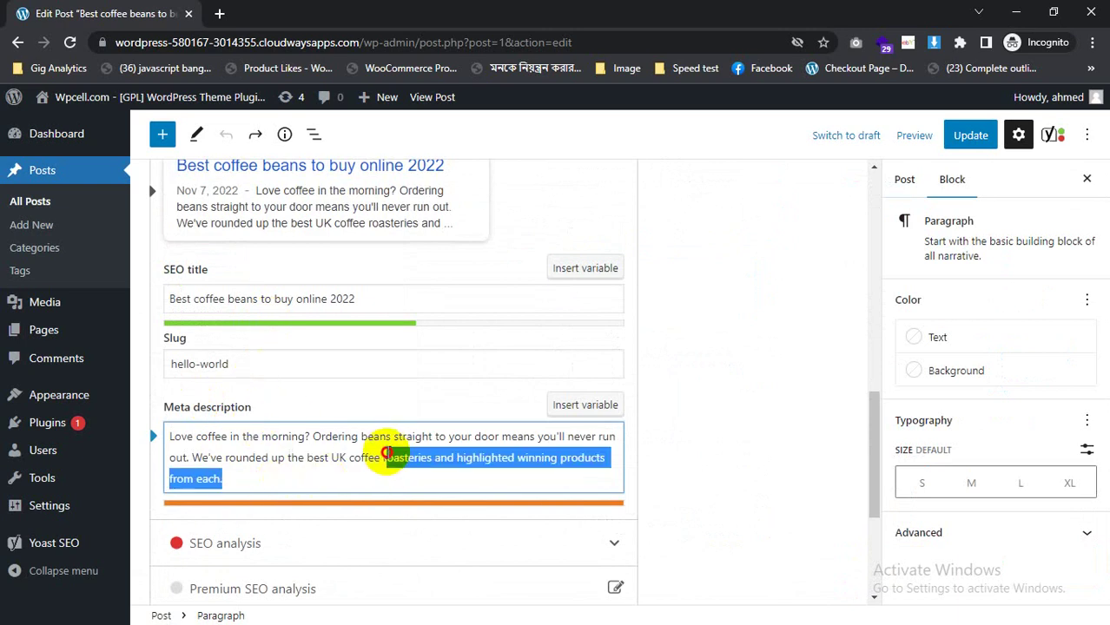
pyautogui.press('BackSpace')
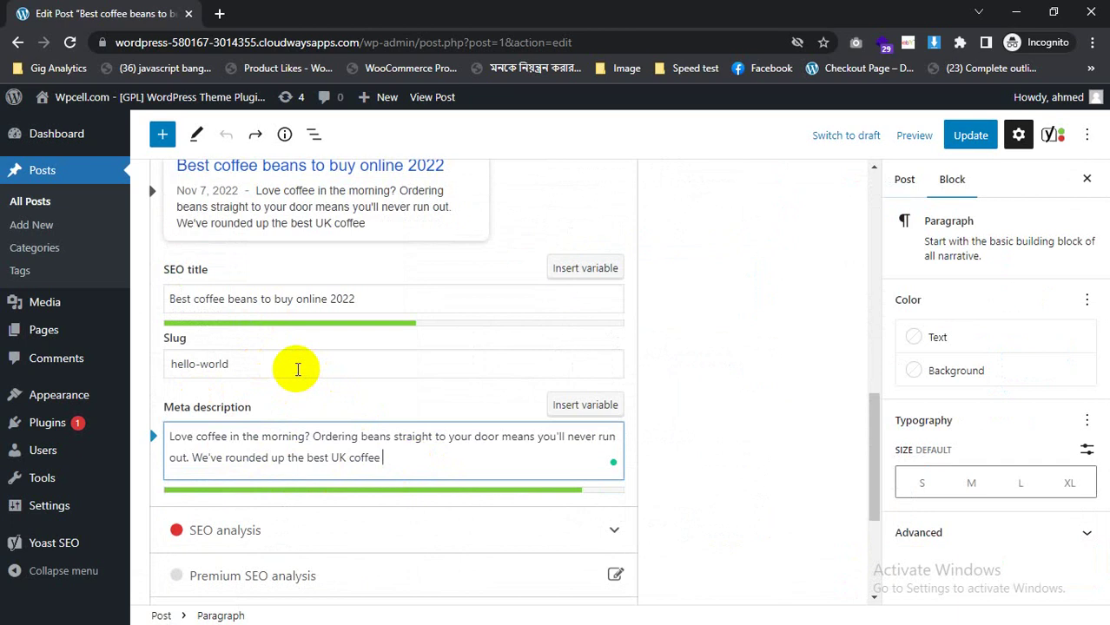
# Step: Select the 'hello-world' slug, then pick out the word 'world'
pyautogui.tripleClick(295, 369)
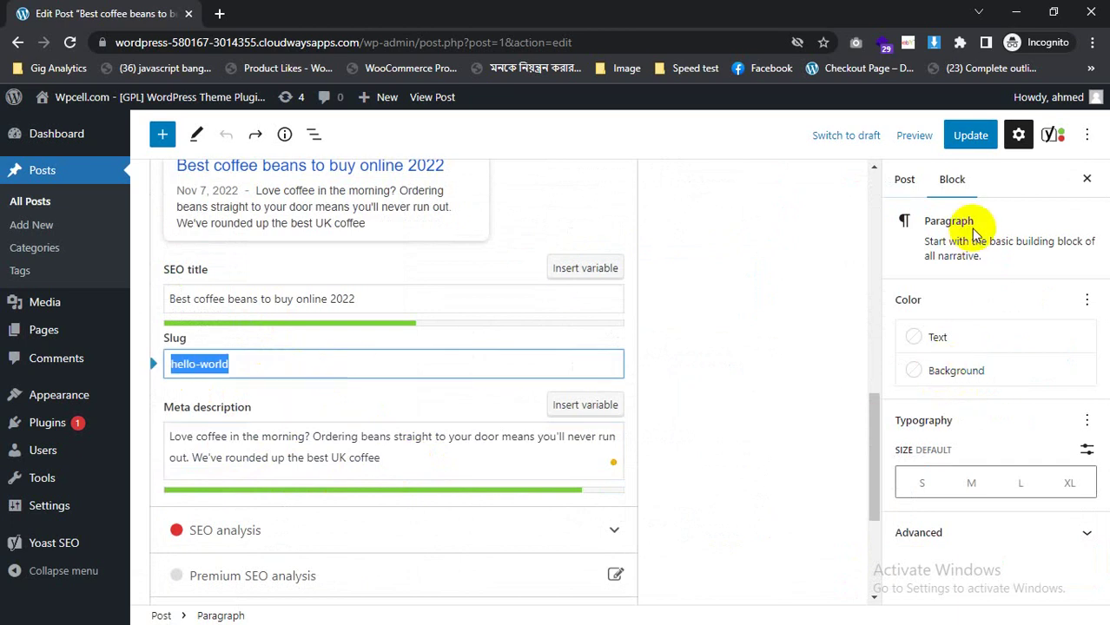
pyautogui.click(711, 346)
pyautogui.doubleClick(252, 363)
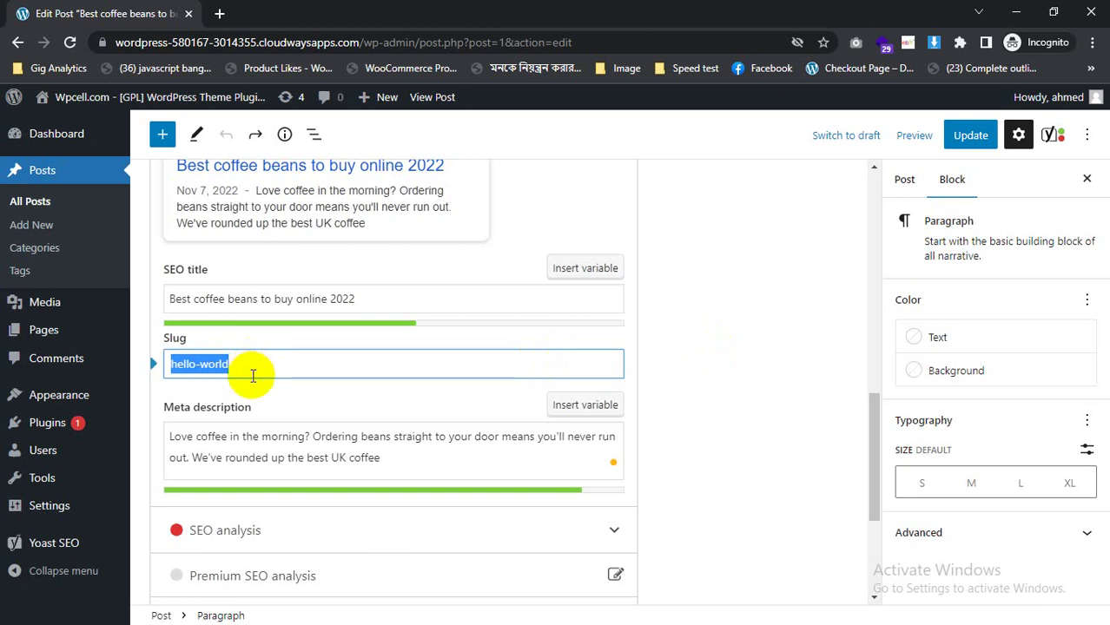
# Step: Update the post and open the live post in a new tab
pyautogui.click(967, 146)
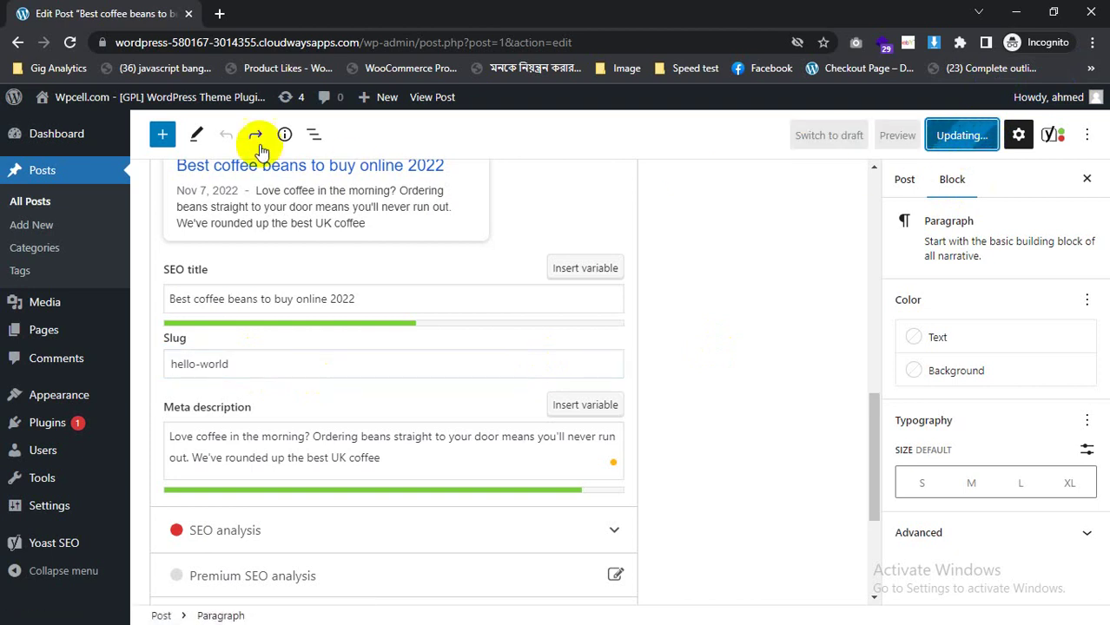
pyautogui.click(402, 106)
pyautogui.rightClick(424, 100)
pyautogui.click(473, 111)
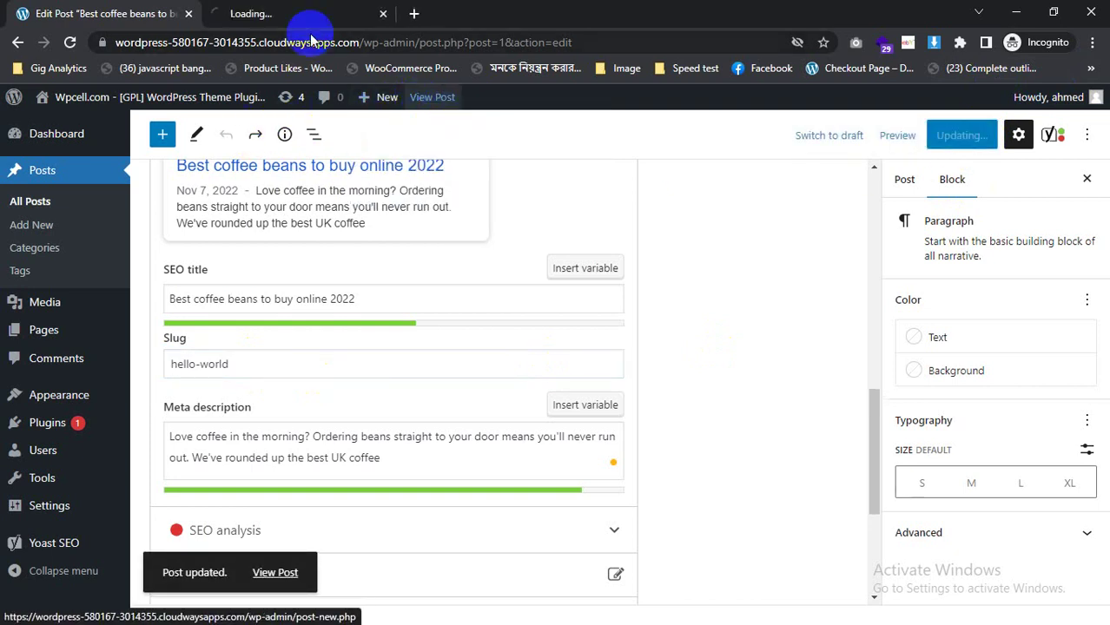
pyautogui.click(310, 17)
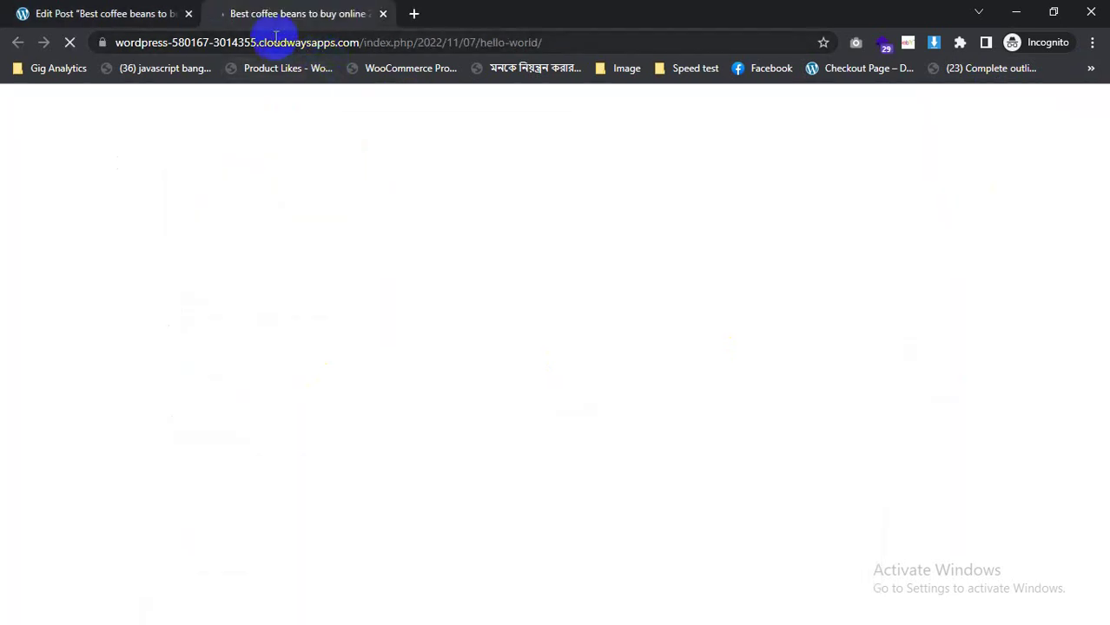
# Step: Confirm the page source's title tag shows the new SEO title, then return to the editor
pyautogui.press('Print')
pyautogui.moveTo(219, 8); pyautogui.dragTo(393, 34)
pyautogui.click(381, 49)
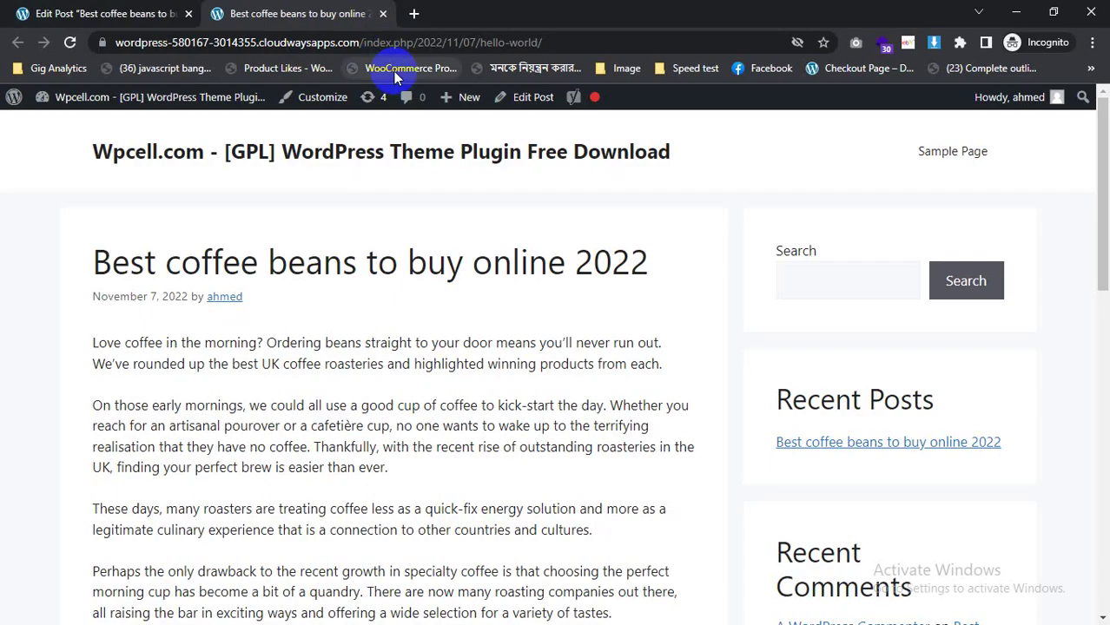
pyautogui.hotkey('ctrl', 'u')
pyautogui.hotkey('ctrl', 'f')
pyautogui.write('title')
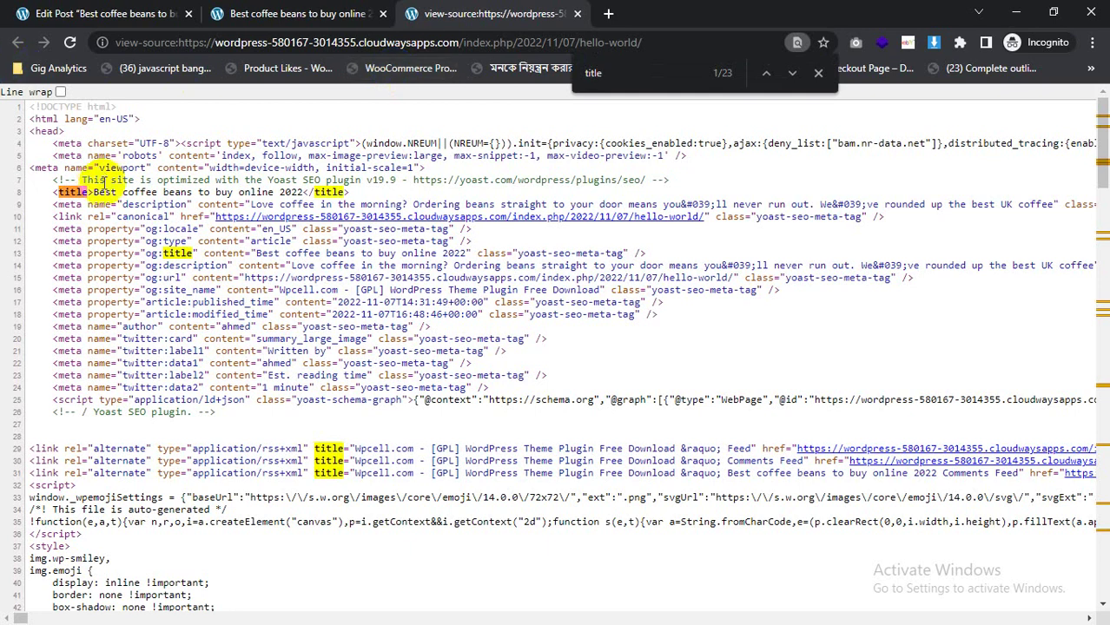
pyautogui.moveTo(92, 192); pyautogui.dragTo(303, 189)
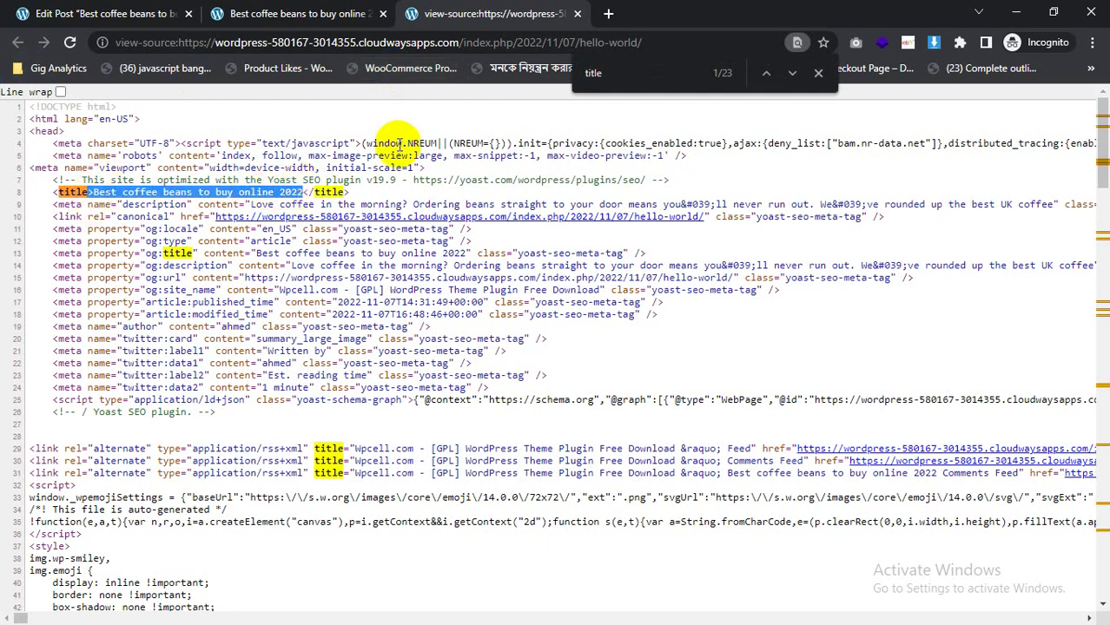
pyautogui.hotkey('ctrl', 'w')
pyautogui.click(105, 13)
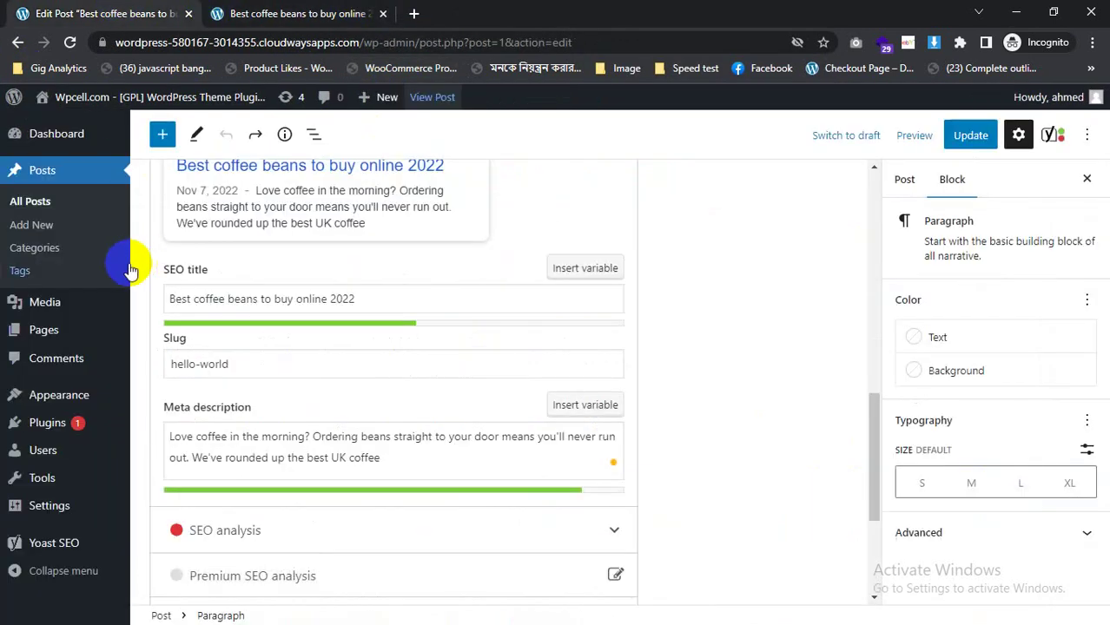
# Step: Deactivate Yoast SEO and activate Rank Math SEO 1.0.101 on the Installed Plugins page
pyautogui.moveTo(110, 428)
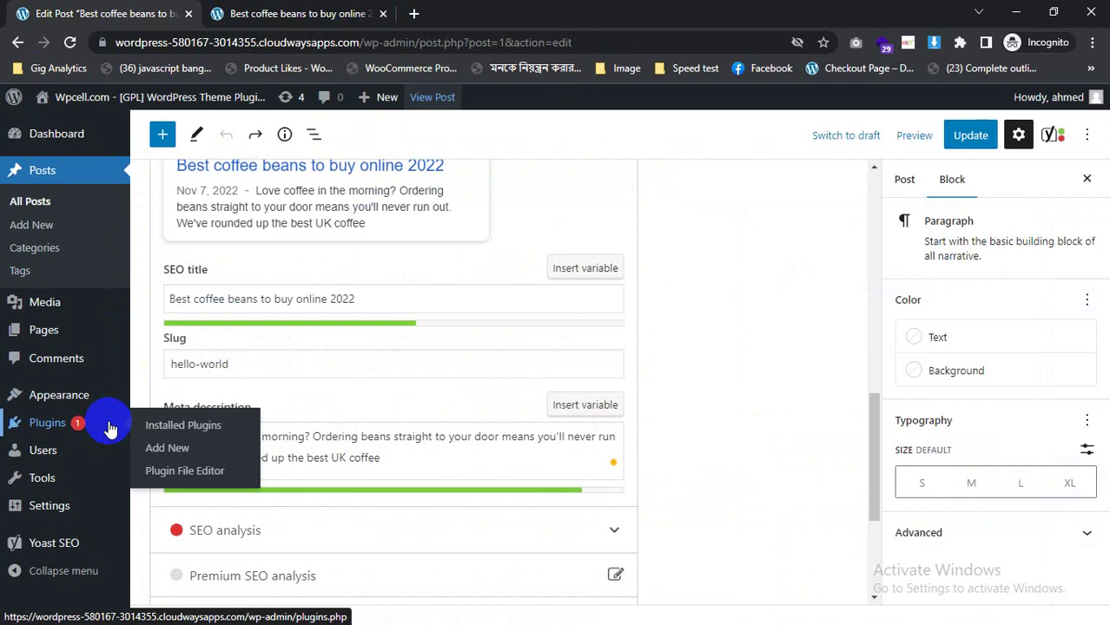
pyautogui.click(110, 429)
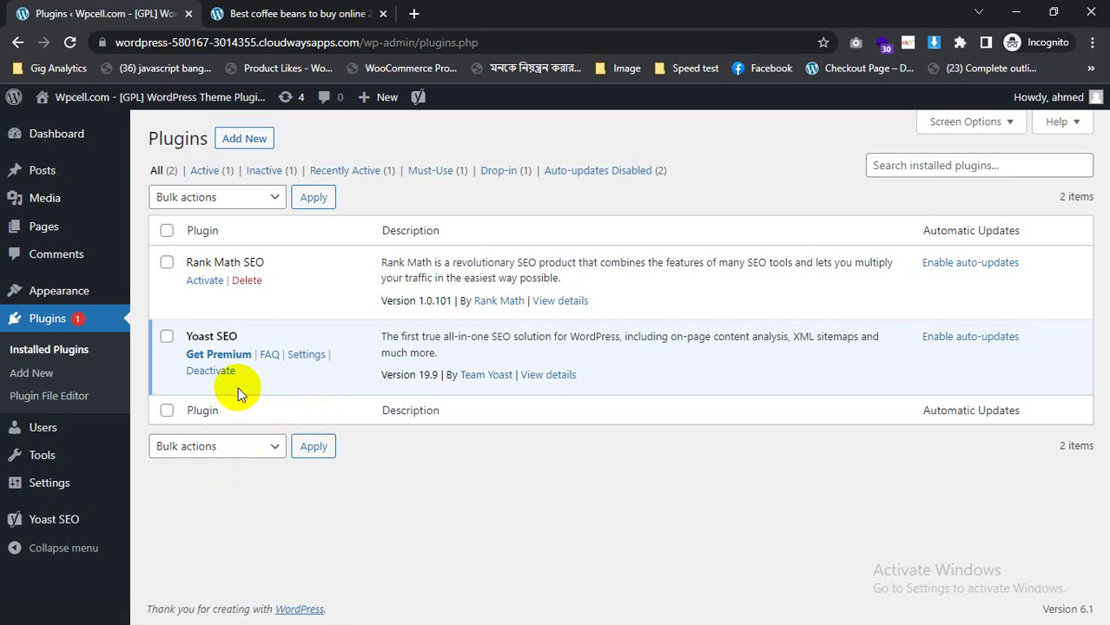
pyautogui.click(224, 374)
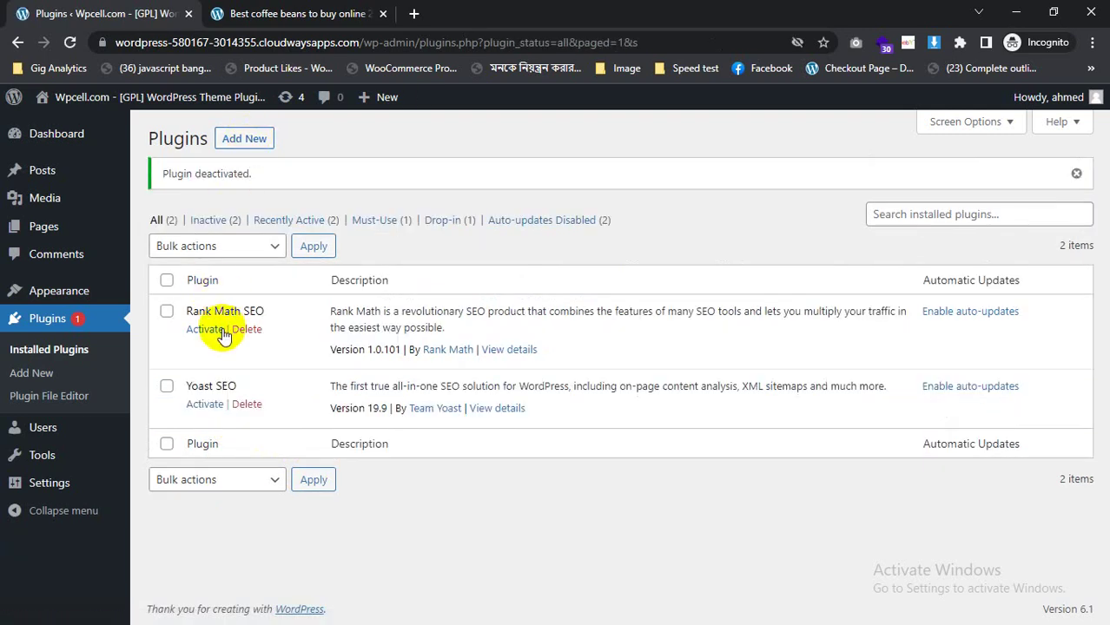
pyautogui.click(225, 314)
pyautogui.tripleClick(227, 314)
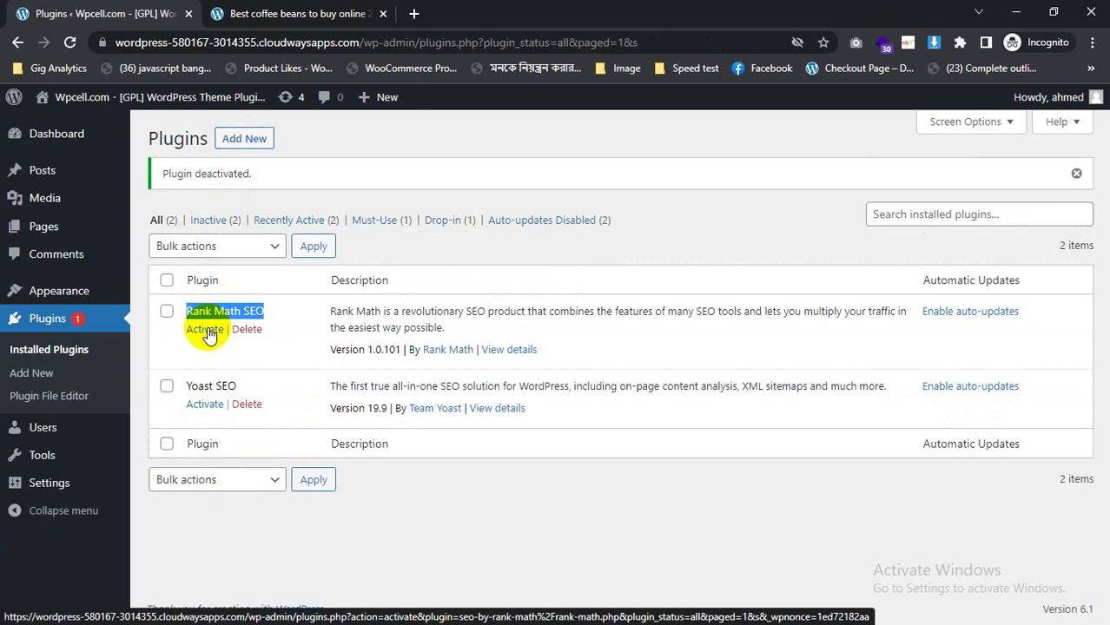
pyautogui.click(205, 330)
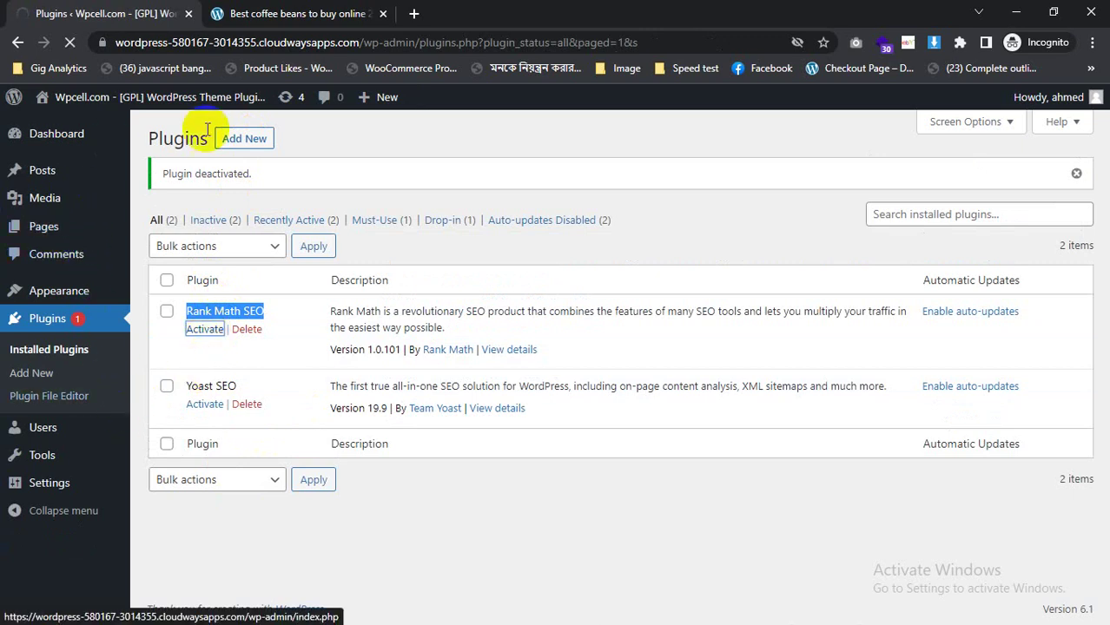
pyautogui.click(296, 14)
pyautogui.click(130, 13)
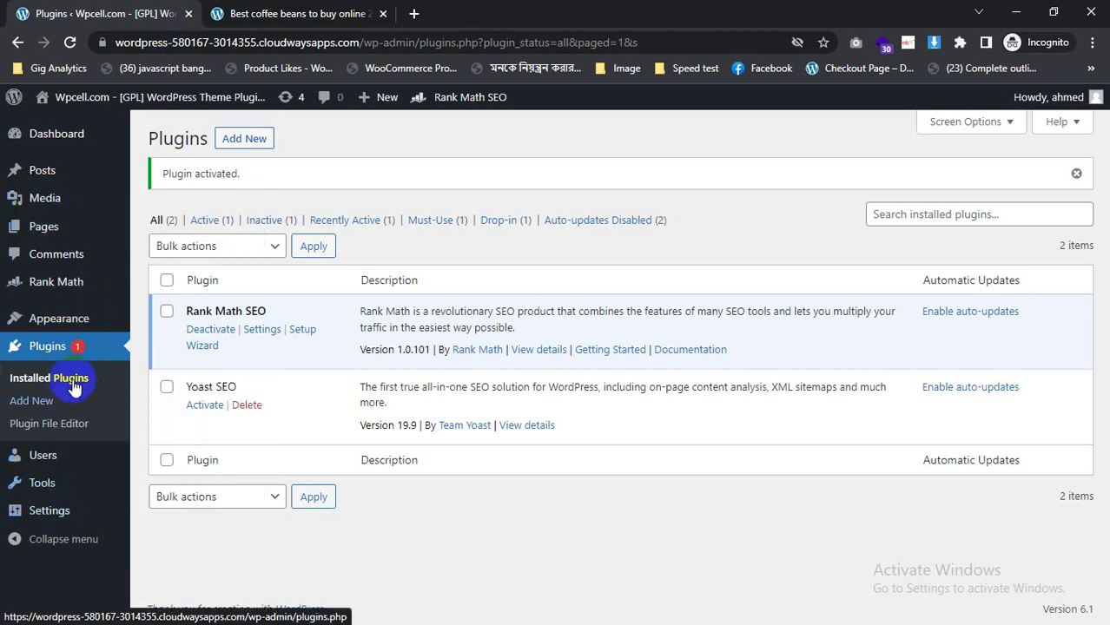
# Step: Inspect the Homepage title and meta description templates in Rank Math's Titles & Meta
pyautogui.moveTo(76, 281)
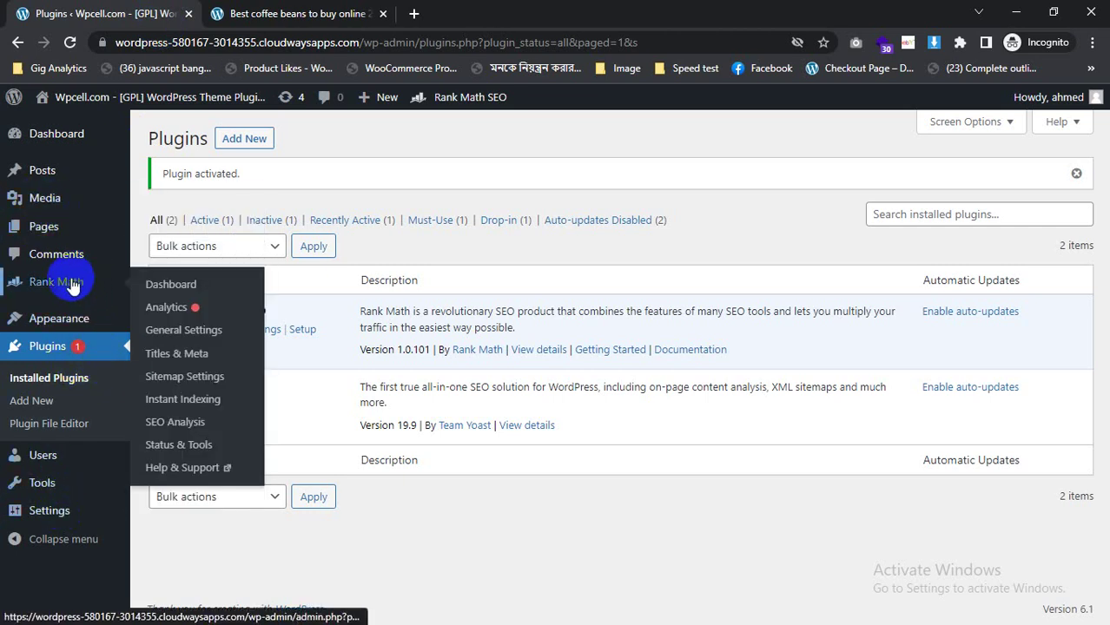
pyautogui.click(192, 363)
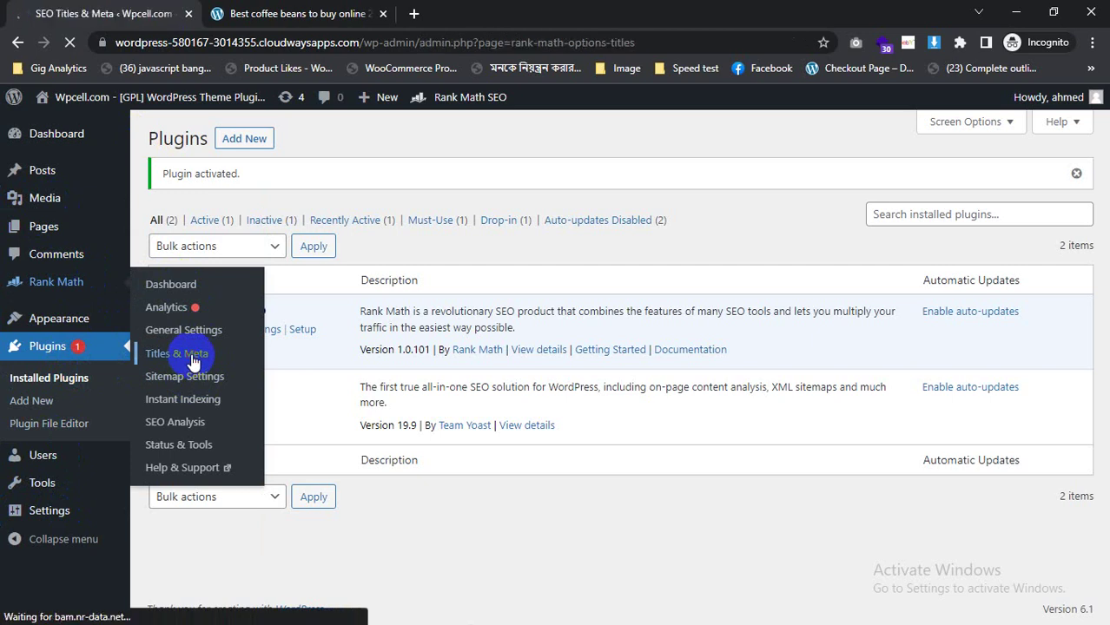
pyautogui.scroll(-1, 218, 390)
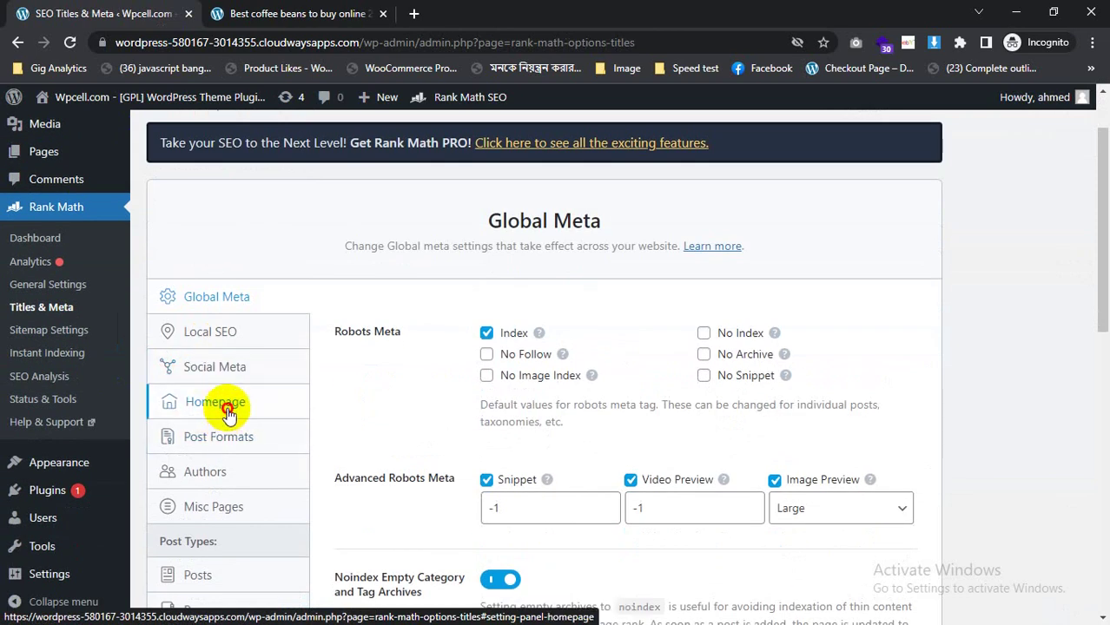
pyautogui.click(224, 406)
pyautogui.tripleClick(581, 347)
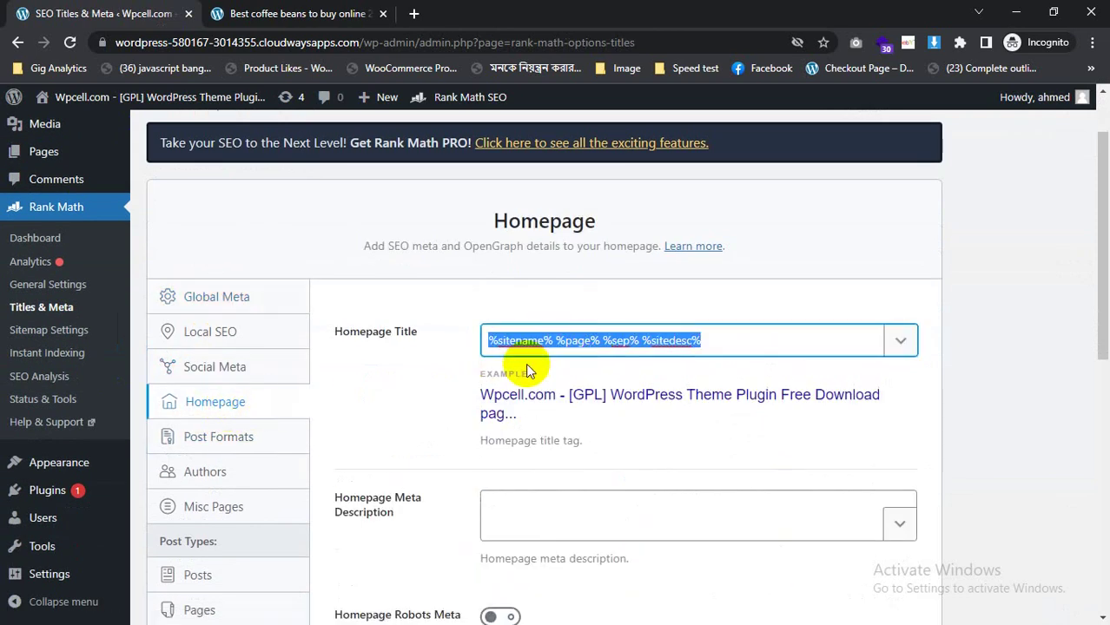
pyautogui.click(563, 337)
pyautogui.tripleClick(637, 341)
pyautogui.scroll(-1, 542, 465)
pyautogui.click(540, 437)
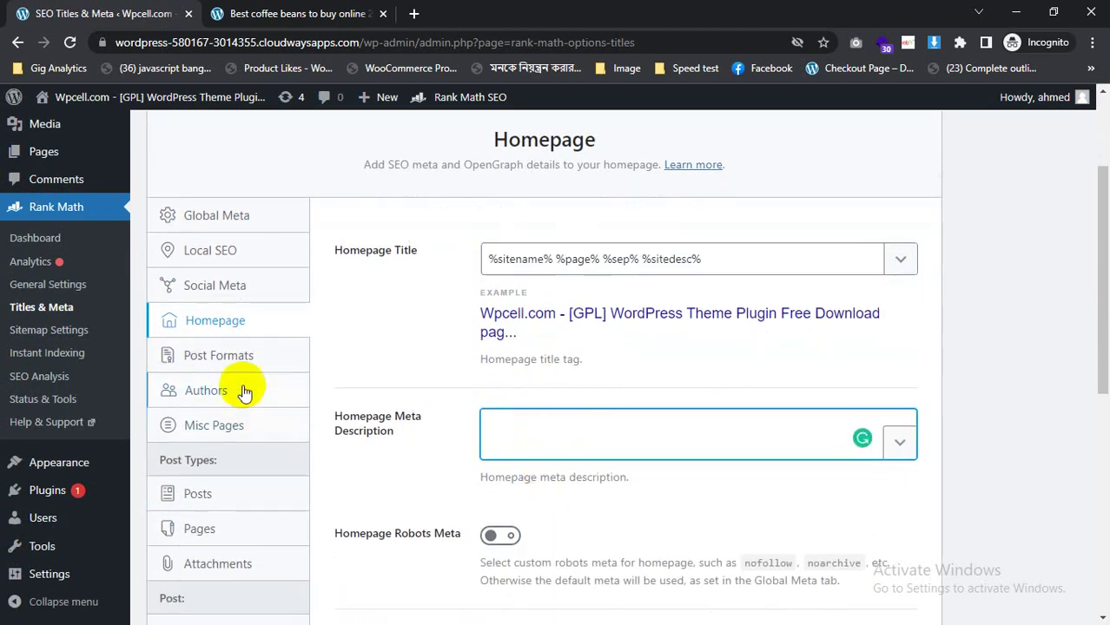
pyautogui.scroll(-1, 239, 460)
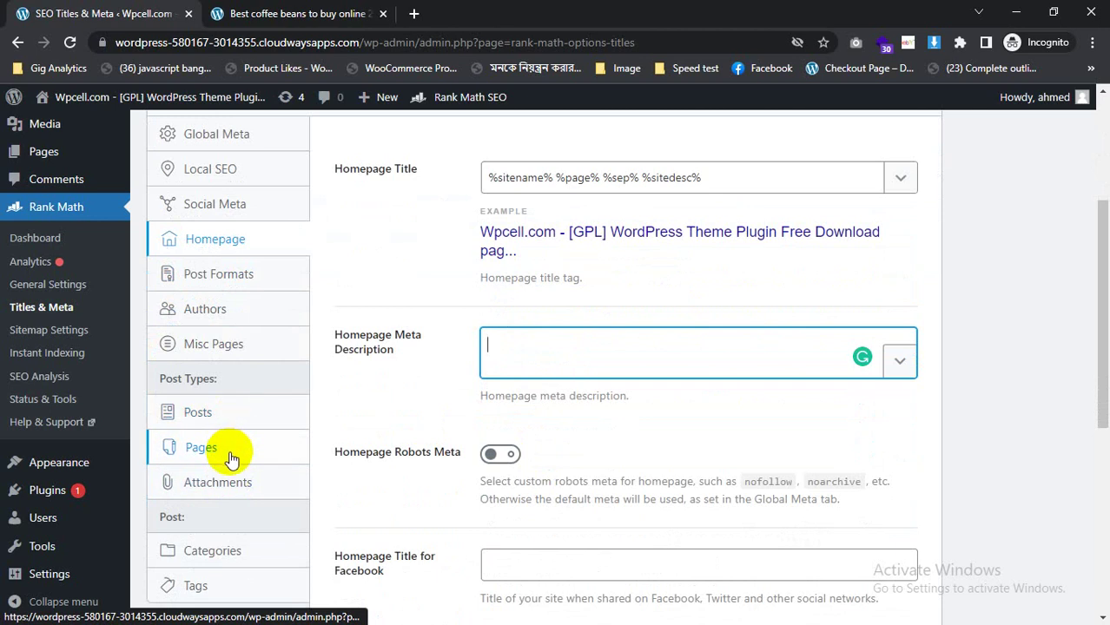
# Step: Review the Pages defaults, then the Category title template '%term% %sep% %sitename%'
pyautogui.click(230, 458)
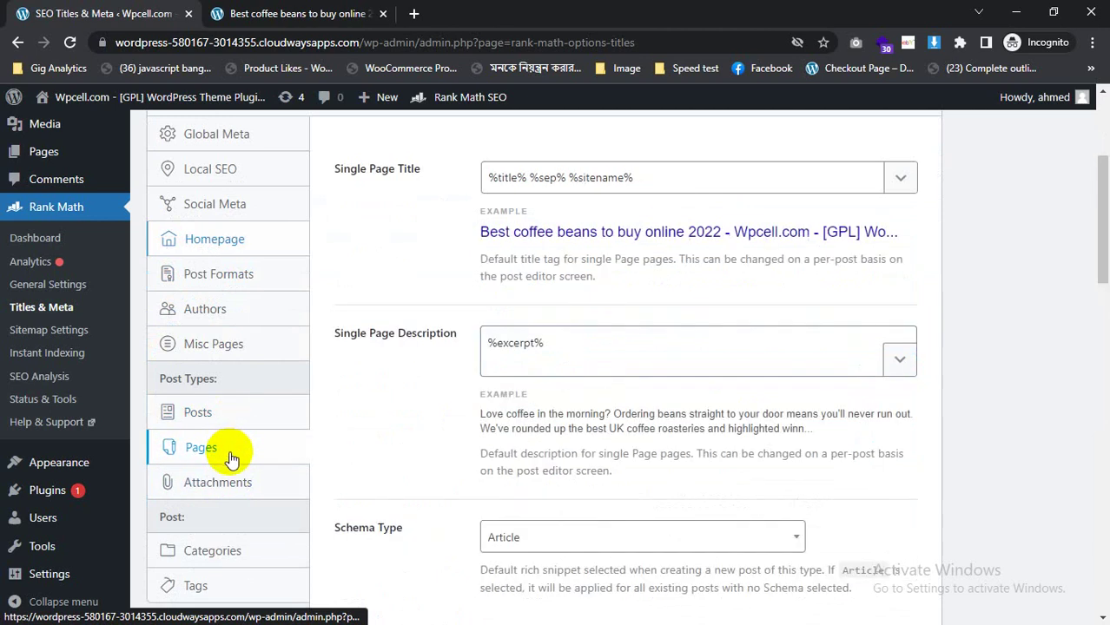
pyautogui.click(217, 552)
pyautogui.scroll(1, 547, 287)
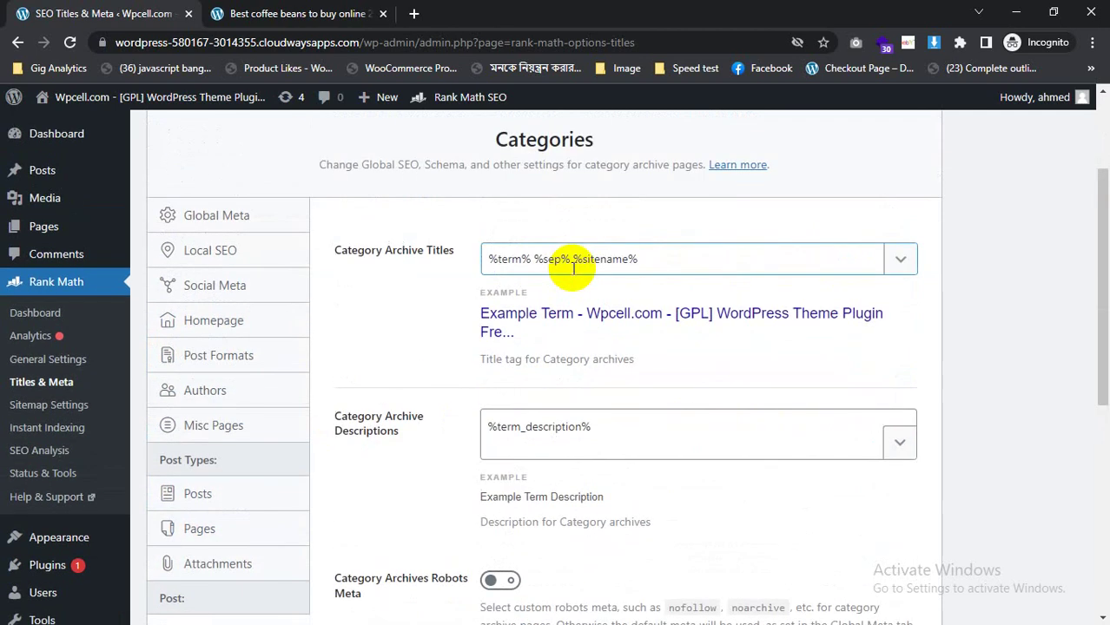
pyautogui.scroll(1, 571, 266)
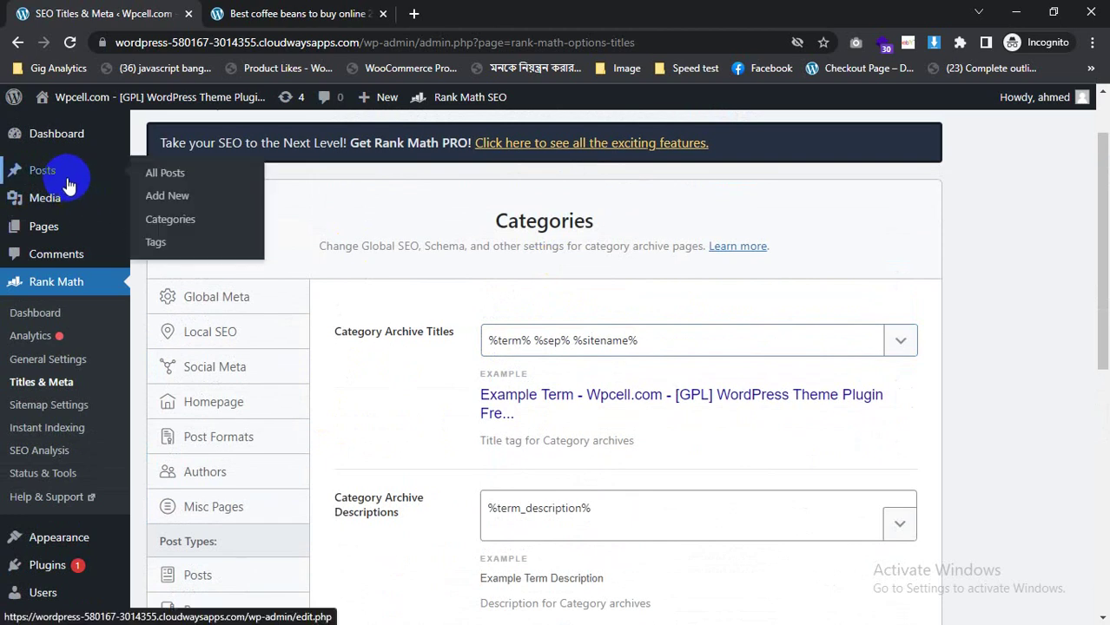
# Step: Open the coffee post, annotate a screenshot of its 6/100 score, and show the Rank Math panel
pyautogui.click(70, 185)
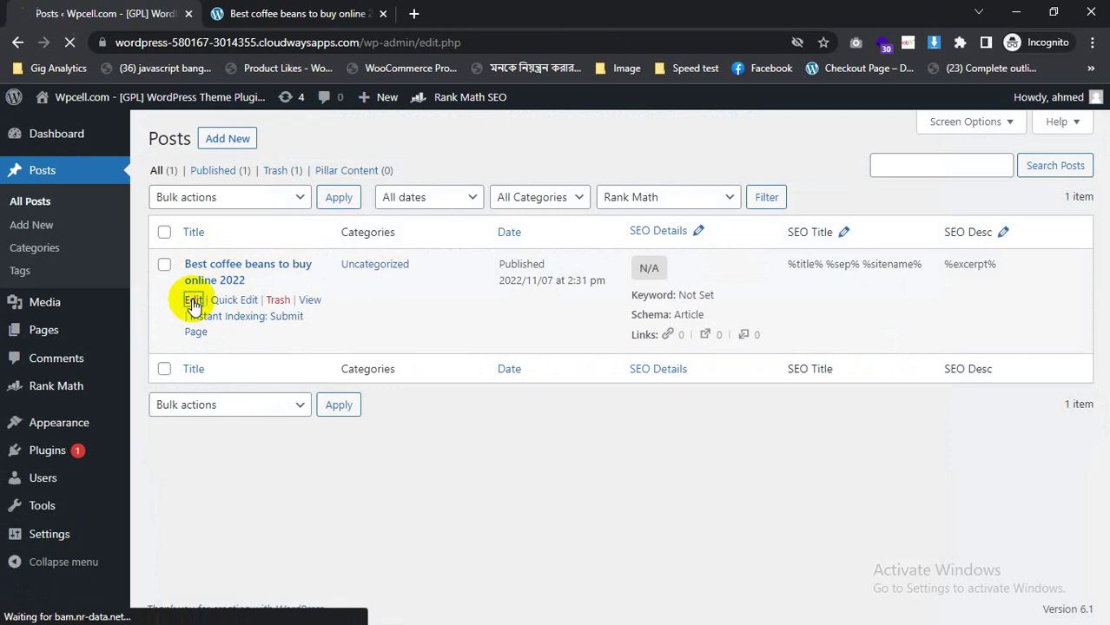
pyautogui.click(193, 301)
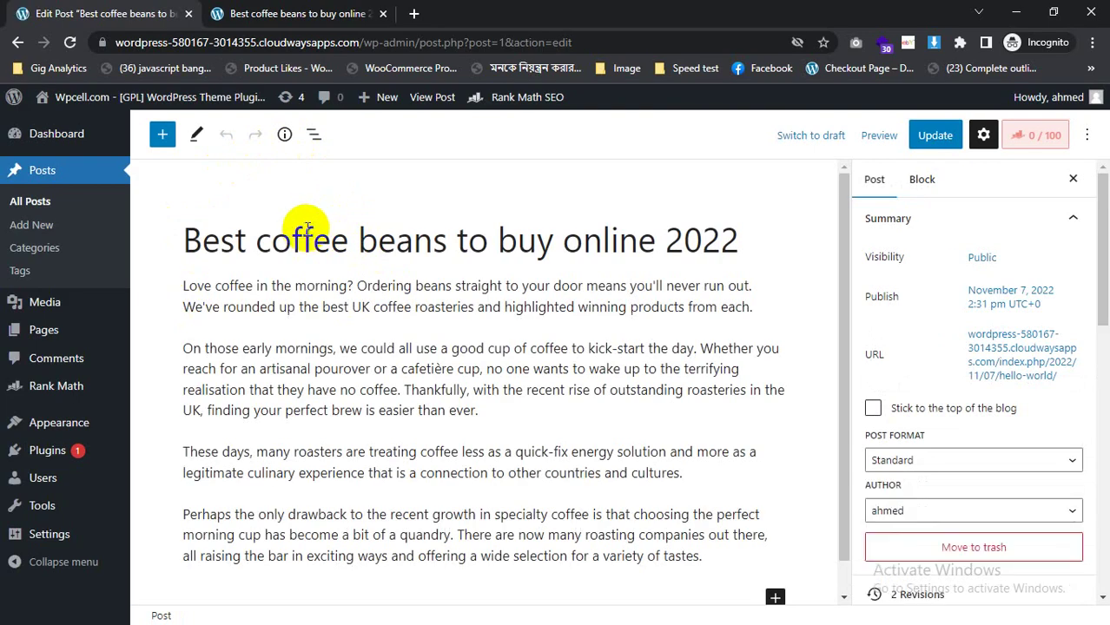
pyautogui.press('ctrl+Print')
pyautogui.moveTo(10, 5); pyautogui.dragTo(1103, 596)
pyautogui.click(1086, 502)
pyautogui.moveTo(989, 114)
pyautogui.mouseDown()
pyautogui.moveTo(1070, 139)
pyautogui.moveTo(1082, 154)
pyautogui.mouseUp()
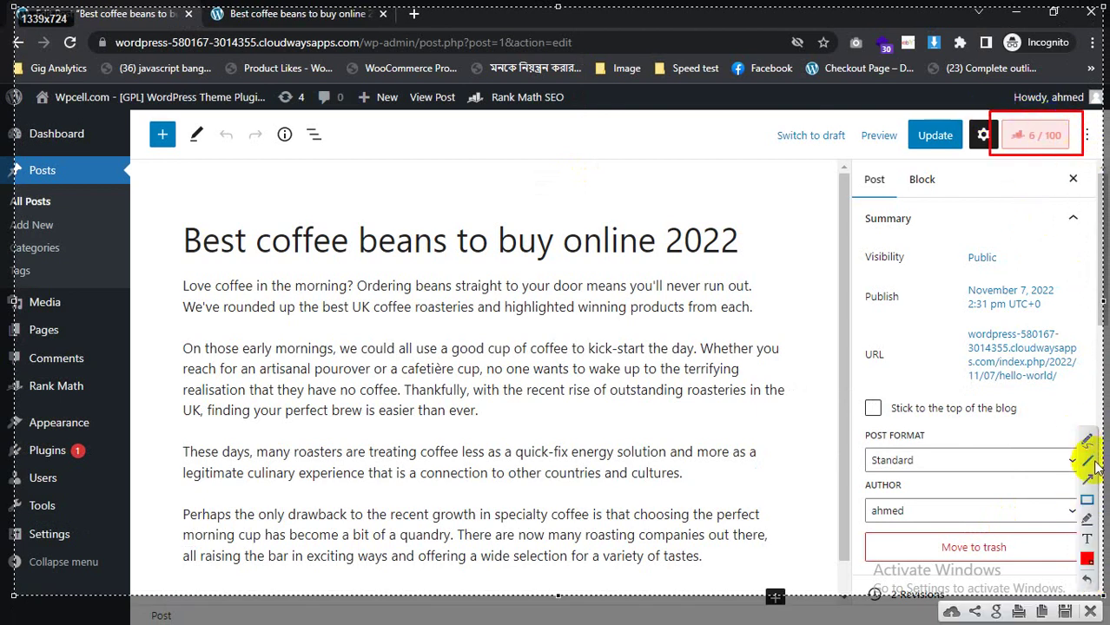
pyautogui.moveTo(890, 327)
pyautogui.mouseDown()
pyautogui.moveTo(956, 168)
pyautogui.moveTo(1028, 144)
pyautogui.mouseUp()
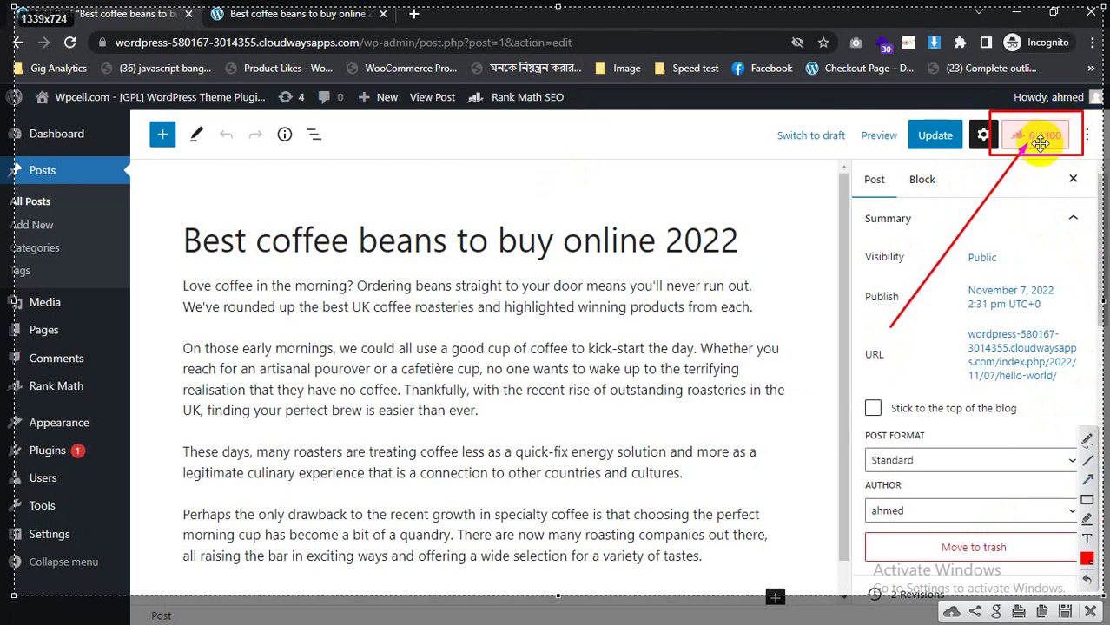
pyautogui.press('Escape')
pyautogui.click(1034, 139)
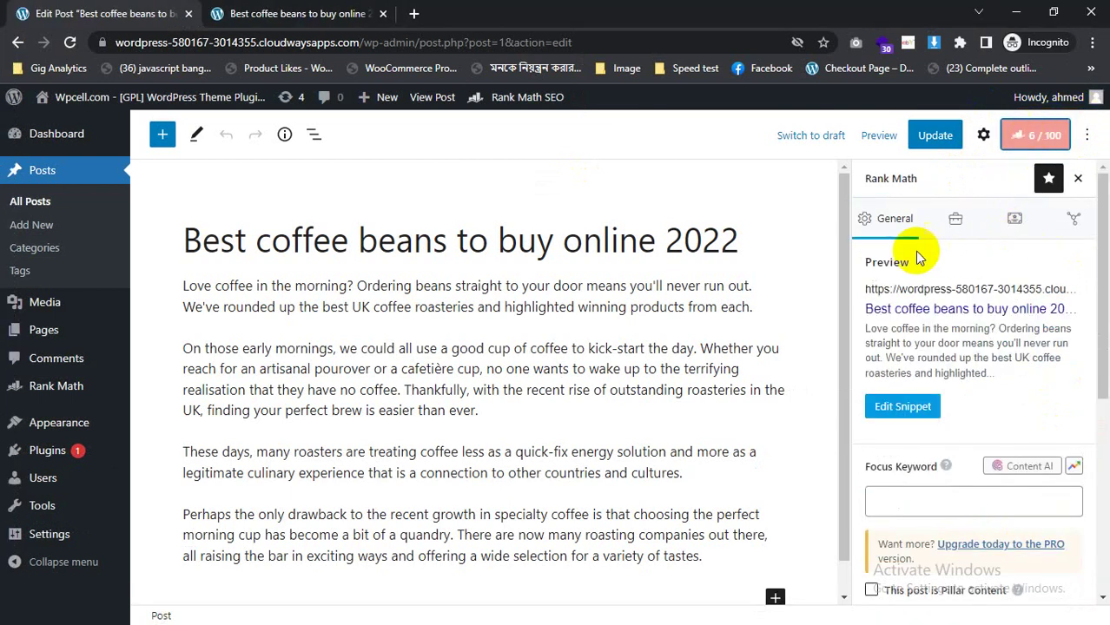
pyautogui.press('Print')
pyautogui.moveTo(40, 34); pyautogui.dragTo(1096, 532)
pyautogui.click(71, 433)
pyautogui.moveTo(927, 180)
pyautogui.mouseDown()
pyautogui.moveTo(1017, 136)
pyautogui.moveTo(920, 399)
pyautogui.mouseUp()
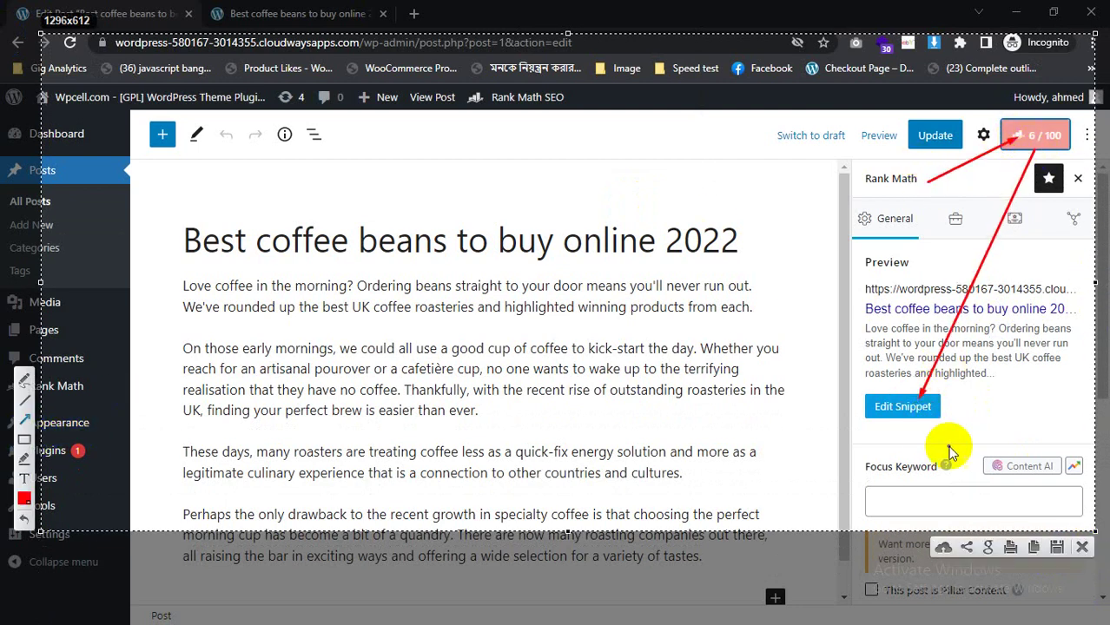
pyautogui.click(52, 465)
pyautogui.moveTo(873, 447); pyautogui.dragTo(868, 414)
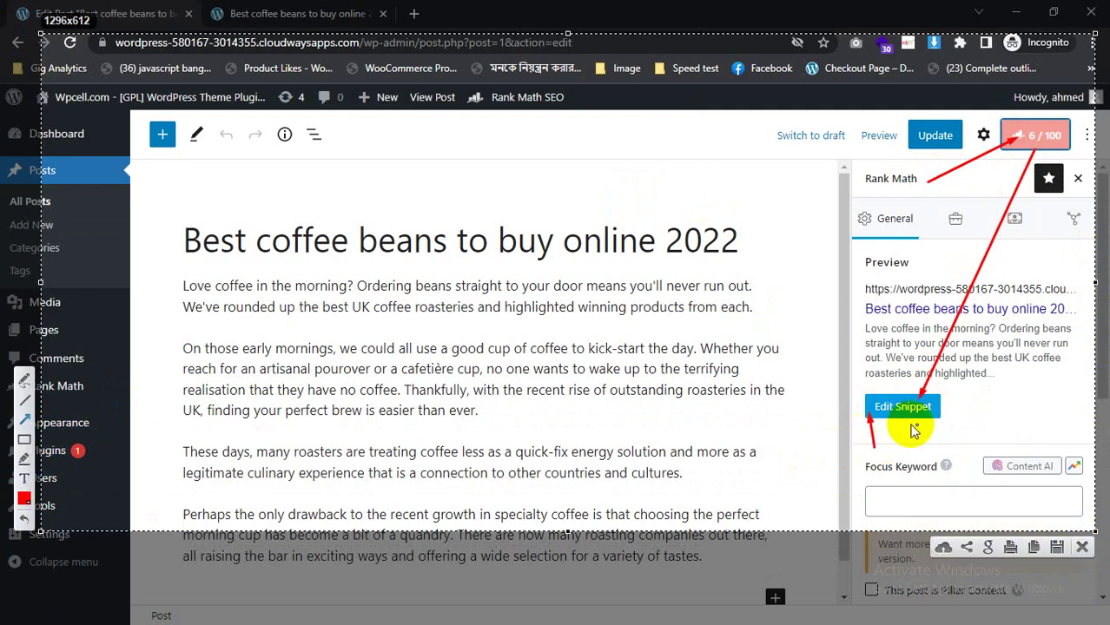
pyautogui.moveTo(948, 425); pyautogui.dragTo(934, 415)
pyautogui.moveTo(1016, 400); pyautogui.dragTo(944, 404)
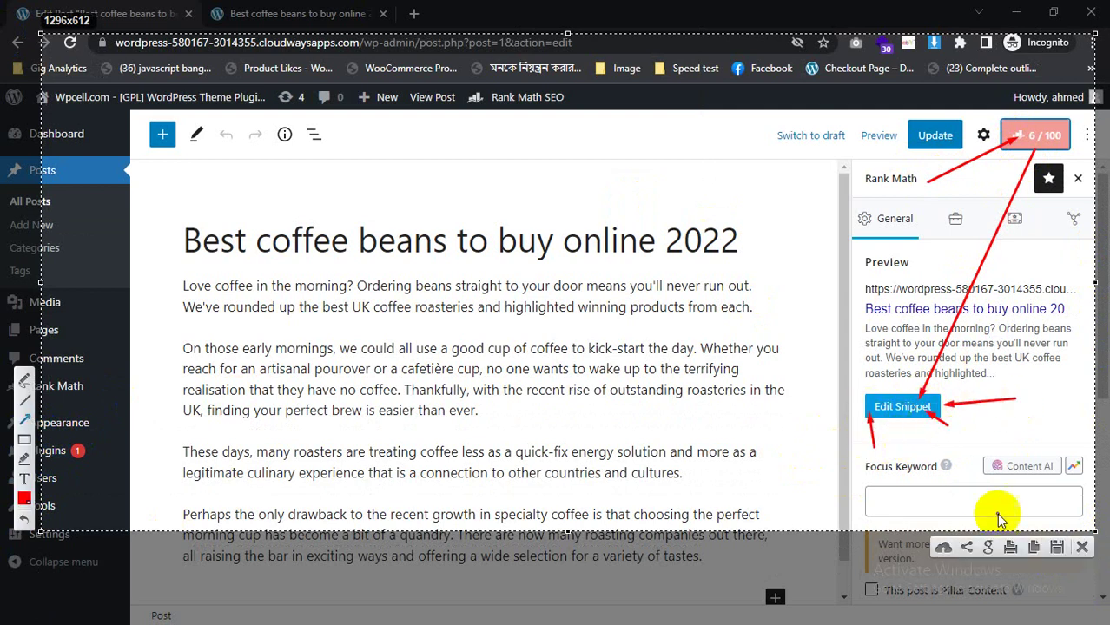
pyautogui.press('Escape')
# Step: Open Edit Snippet and screenshot the Title, Permalink and Description fields
pyautogui.click(907, 408)
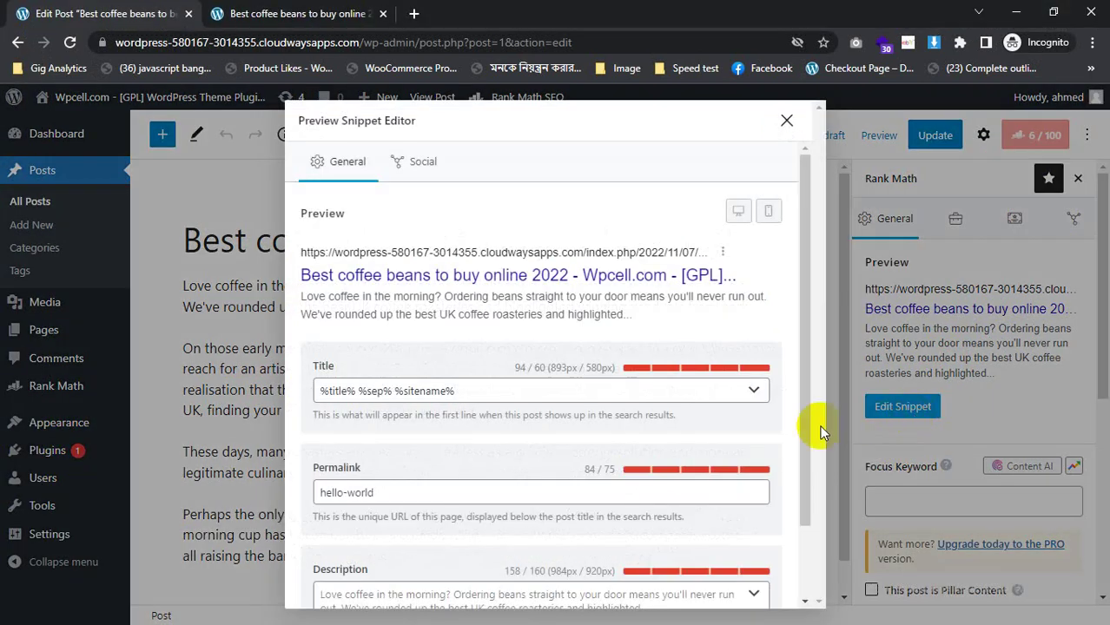
pyautogui.press('Print')
pyautogui.moveTo(293, 347); pyautogui.dragTo(787, 428)
pyautogui.moveTo(295, 453); pyautogui.dragTo(831, 518)
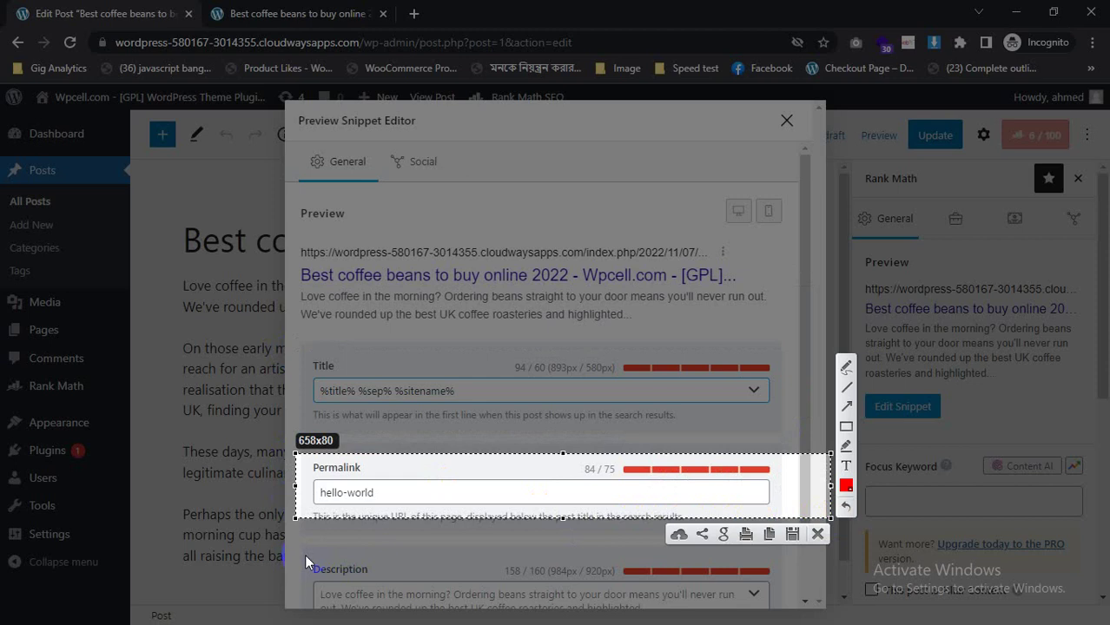
pyautogui.moveTo(289, 548); pyautogui.dragTo(802, 606)
pyautogui.click(793, 535)
# Step: Reload the published coffee post in the other browser tab
pyautogui.doubleClick(478, 391)
pyautogui.click(258, 16)
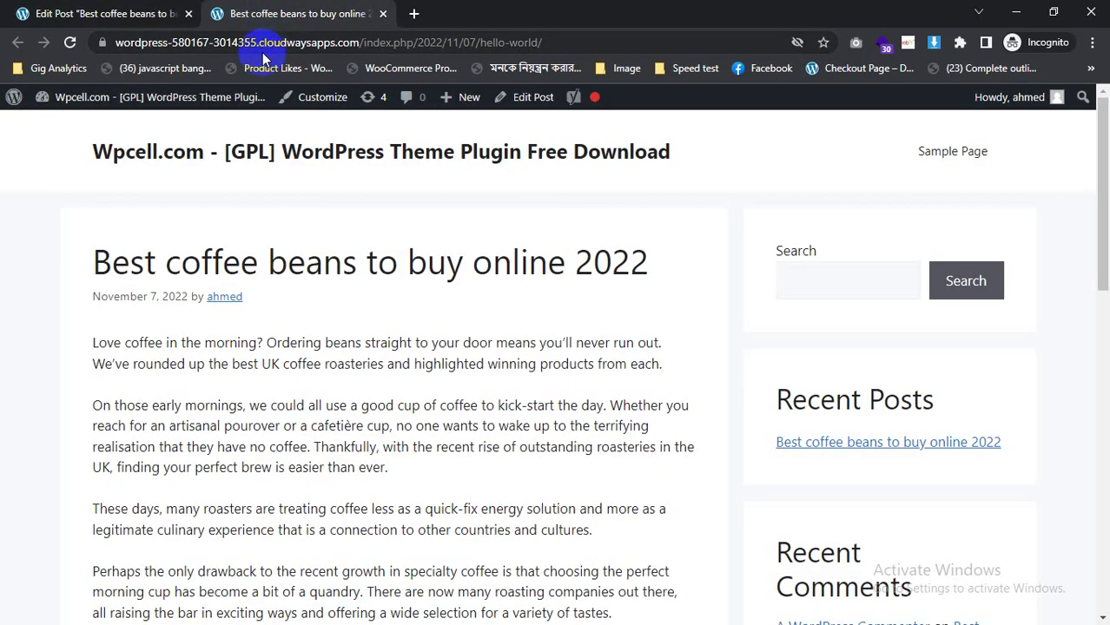
pyautogui.click(70, 42)
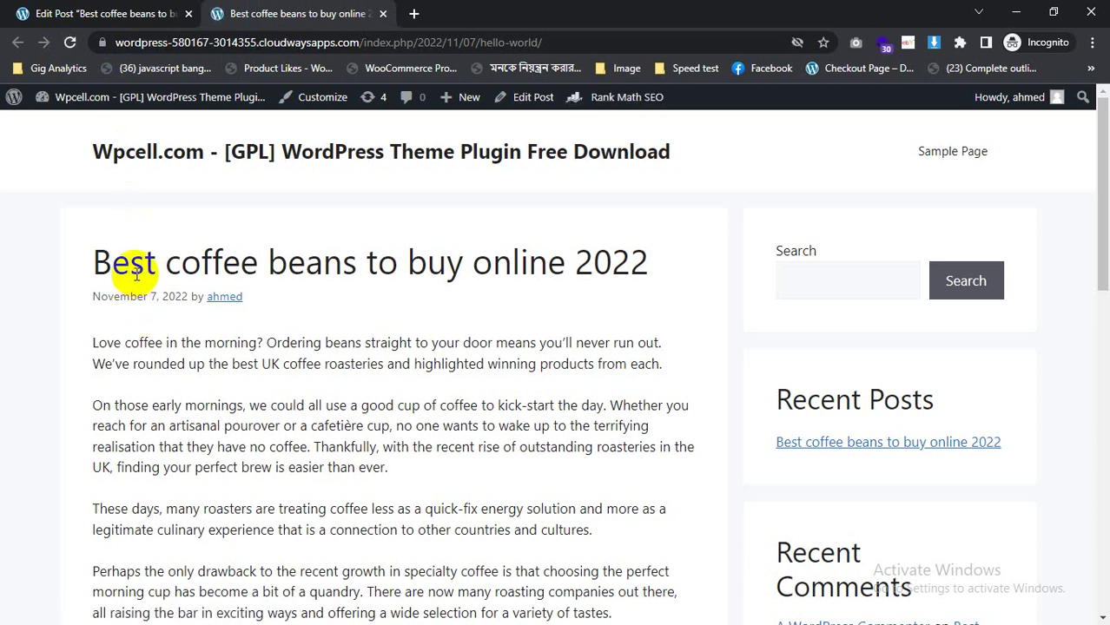
# Step: Copy the live post's title and paste it as the SEO title, prefixed 'Wpcell '
pyautogui.tripleClick(259, 265)
pyautogui.rightClick(259, 265)
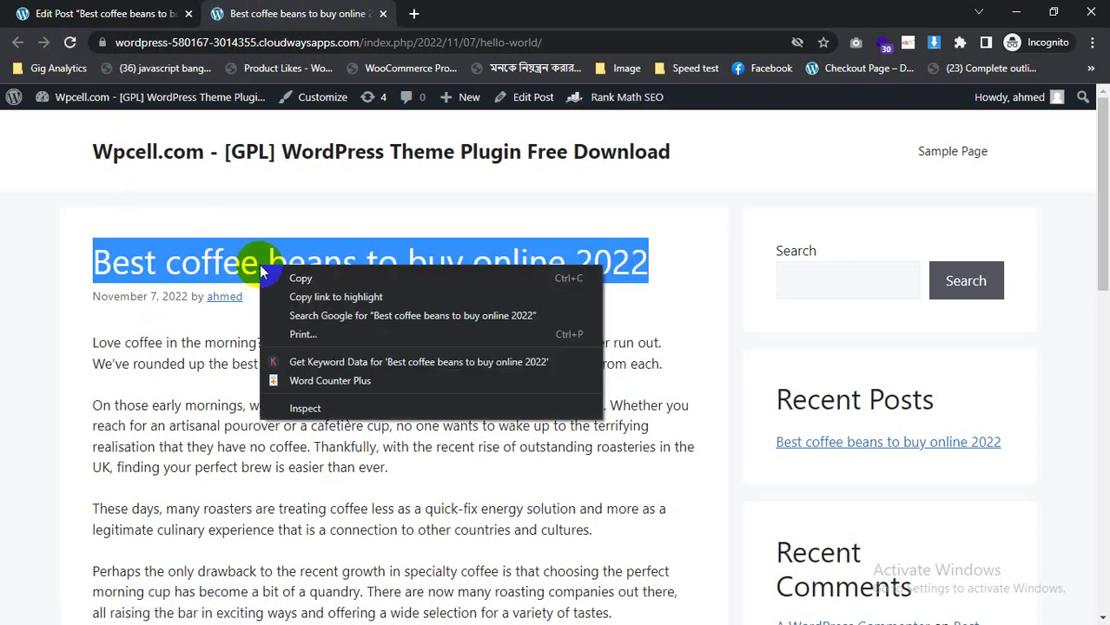
pyautogui.click(304, 281)
pyautogui.click(148, 7)
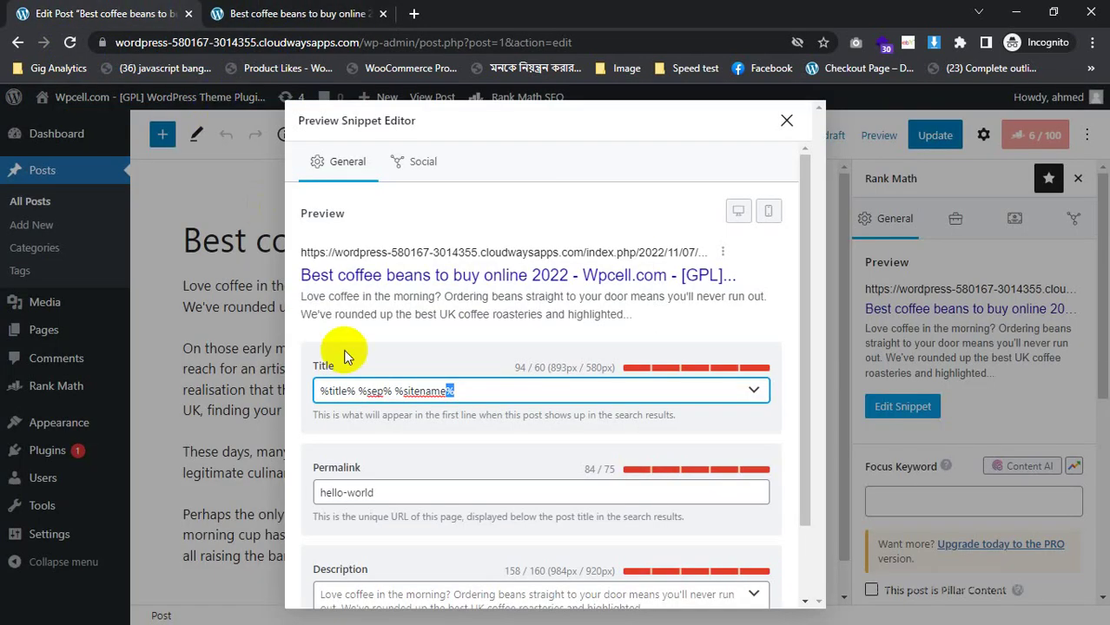
pyautogui.hotkey('ctrl', 'v')
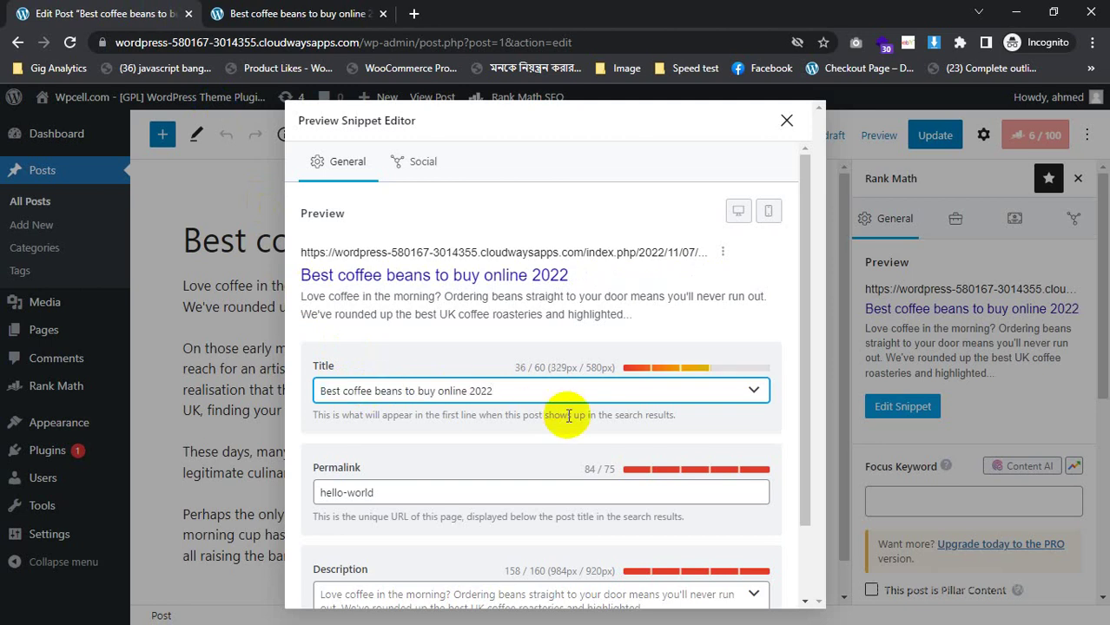
pyautogui.write('wpcell ')
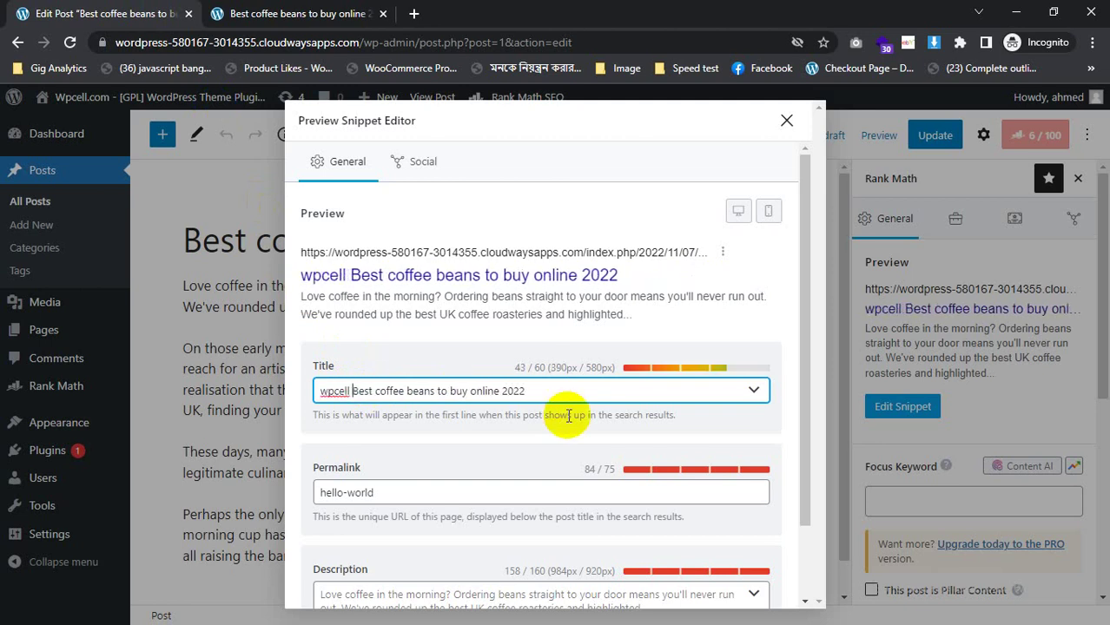
pyautogui.write('W')
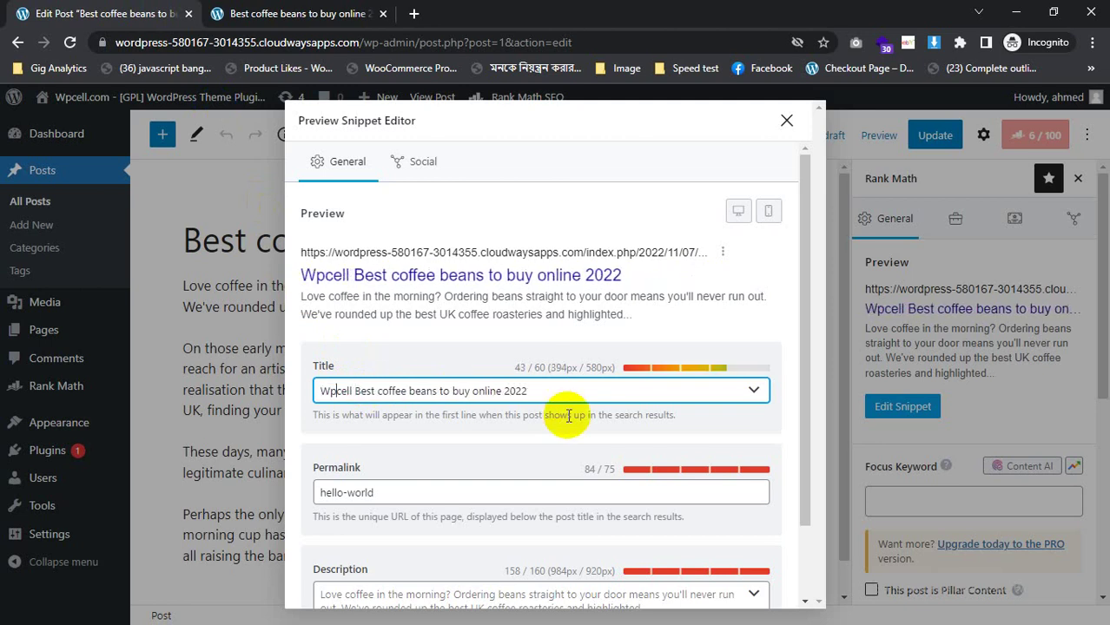
# Step: On the live post tab, screenshot the browser tab showing the post title
pyautogui.hotkey('ctrl', 'Tab')
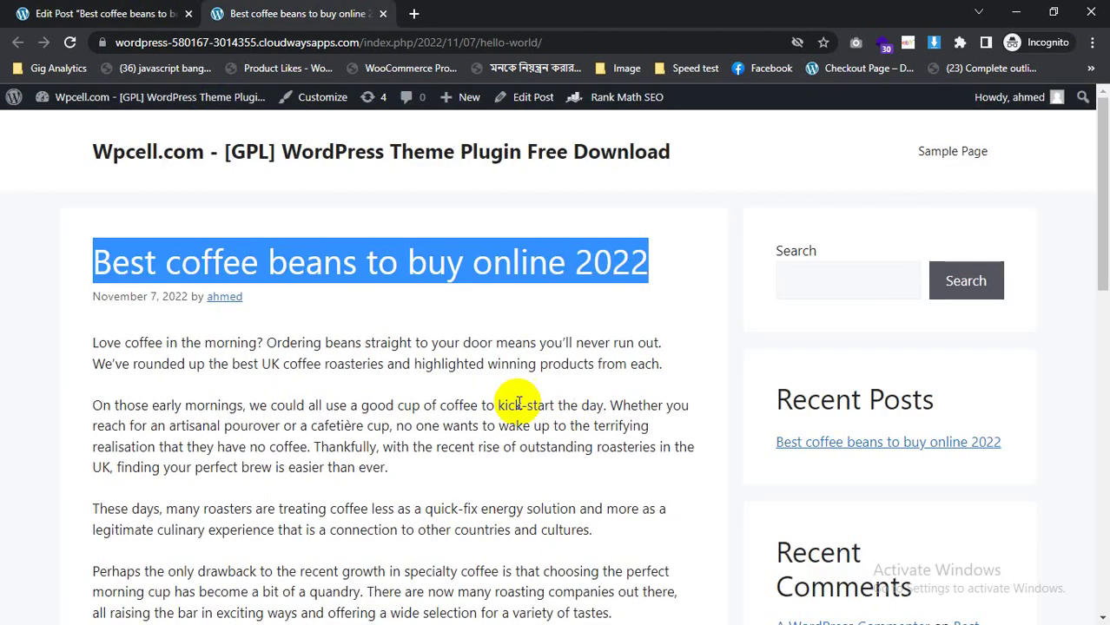
pyautogui.press('Print')
pyautogui.moveTo(216, 1); pyautogui.dragTo(385, 32)
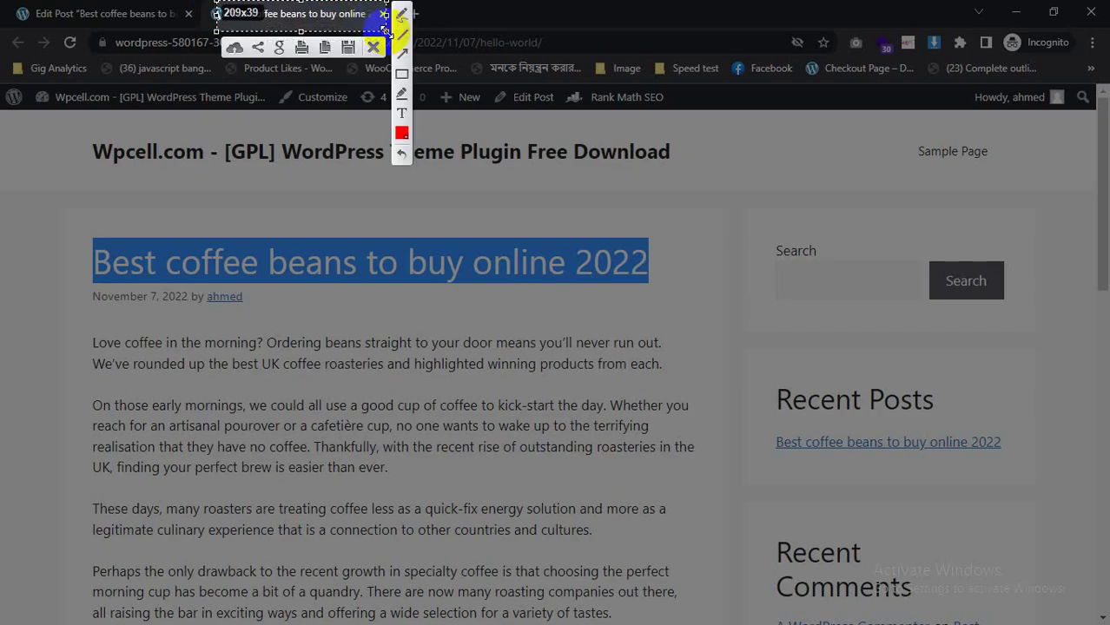
pyautogui.click(346, 48)
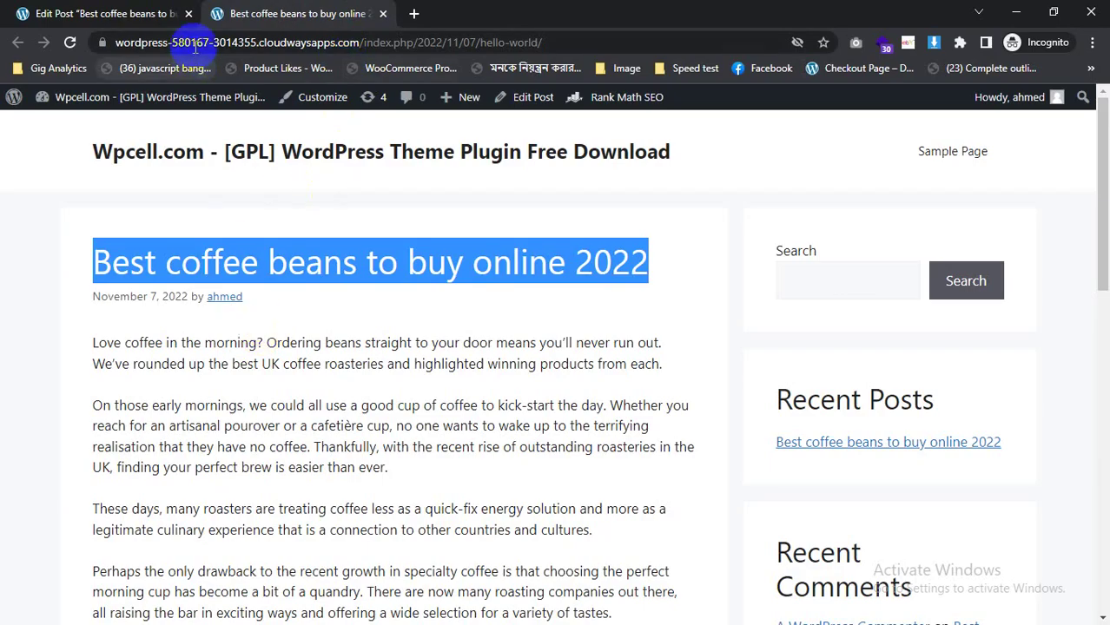
pyautogui.press('Print')
# Step: Finish the tab-title screenshot and select the hello-world permalink slug in the snippet editor
pyautogui.moveTo(211, 0); pyautogui.dragTo(416, 35)
pyautogui.click(368, 46)
pyautogui.click(113, 13)
pyautogui.doubleClick(382, 482)
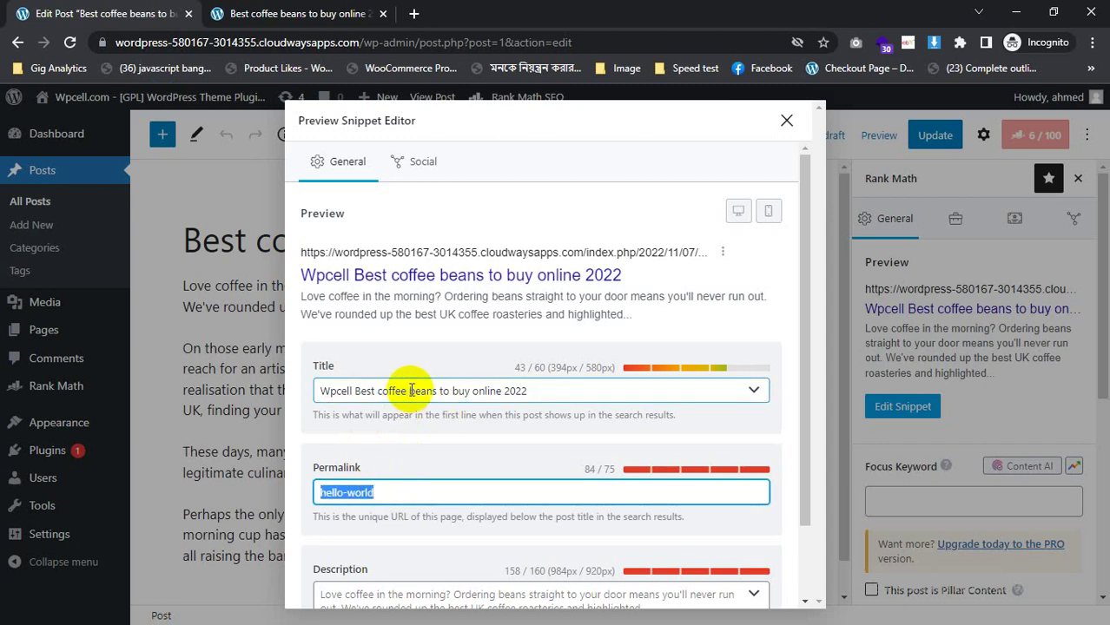
pyautogui.moveTo(351, 392); pyautogui.dragTo(564, 384)
pyautogui.tripleClick(383, 487)
# Step: Check the live post's current hello-world address, then return to the snippet editor
pyautogui.click(282, 13)
pyautogui.moveTo(374, 42); pyautogui.dragTo(608, 36)
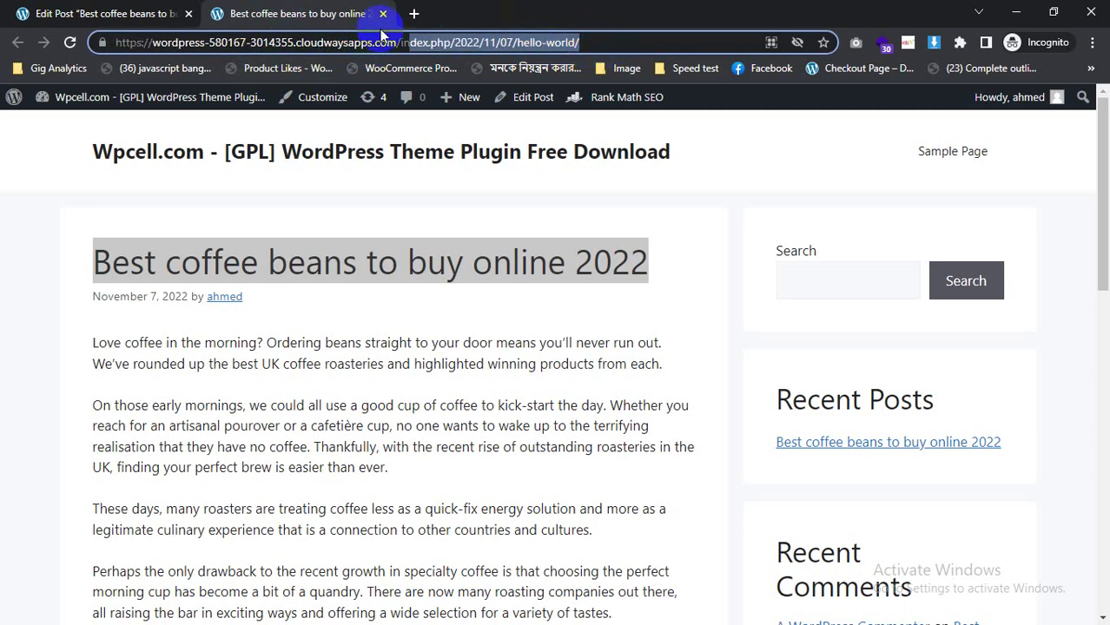
pyautogui.click(196, 9)
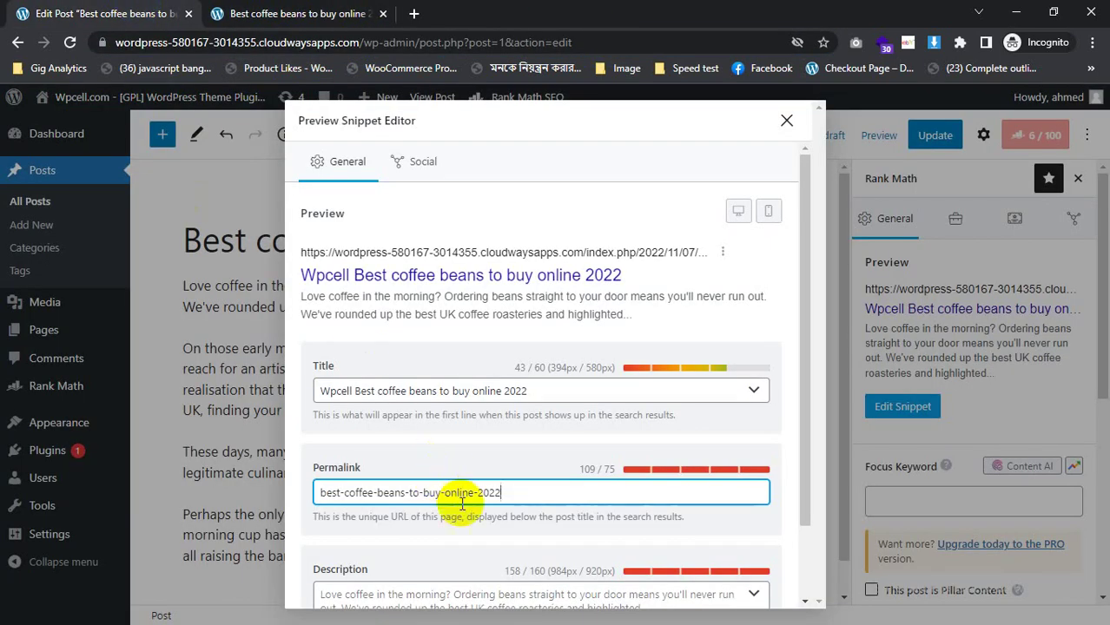
pyautogui.scroll(-1, 429, 503)
# Step: Copy the live post's first paragraph and paste it into the Description field
pyautogui.click(413, 536)
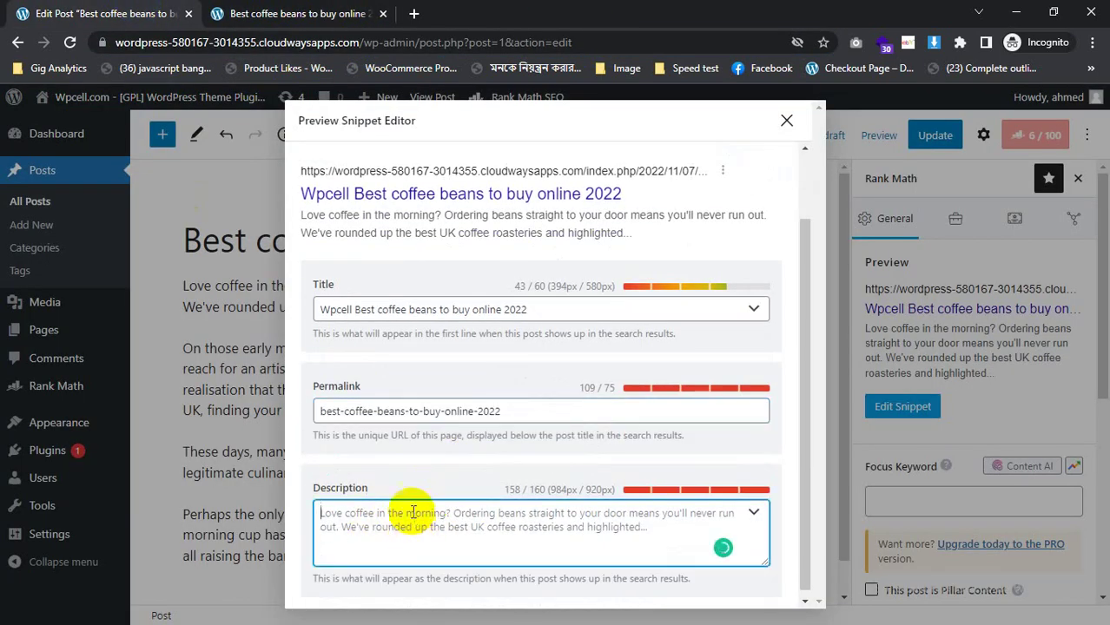
pyautogui.hotkey('ctrl', 'Tab')
pyautogui.tripleClick(252, 363)
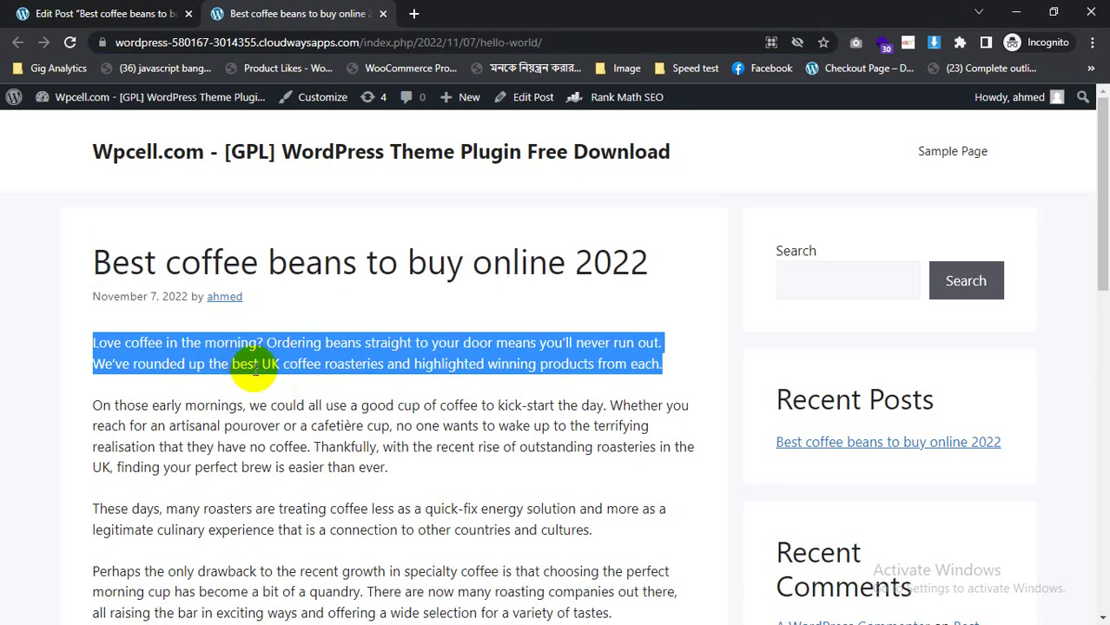
pyautogui.rightClick(255, 372)
pyautogui.click(329, 372)
pyautogui.hotkey('ctrl', 'Tab')
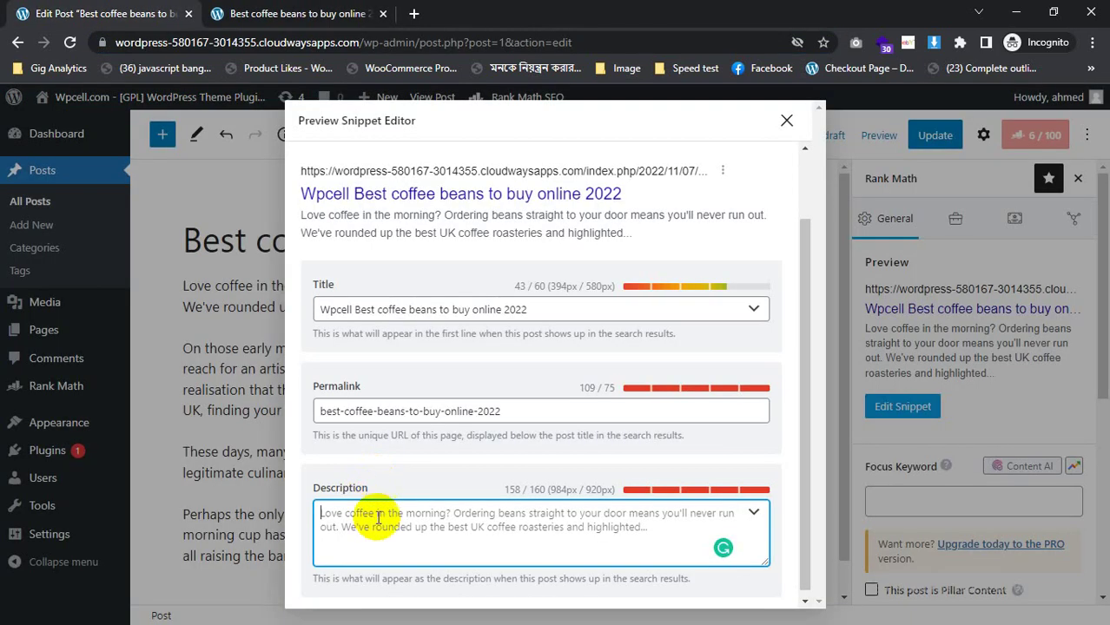
pyautogui.rightClick(386, 516)
pyautogui.click(442, 396)
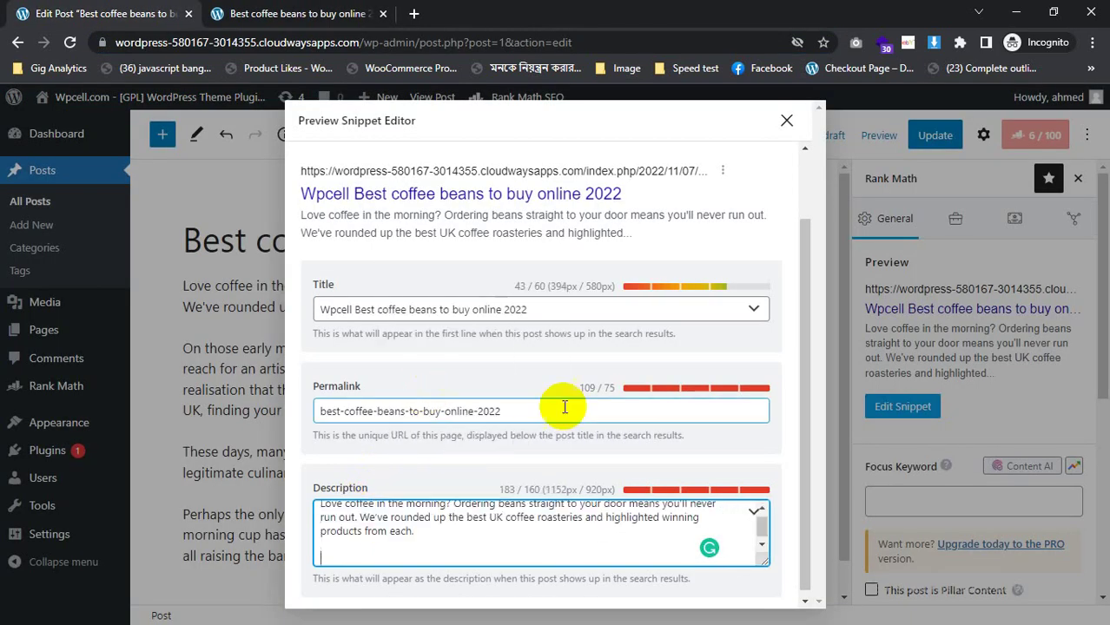
# Step: Review the snippet editor fields and return to the permalink slug field
pyautogui.scroll(-2, 665, 531)
pyautogui.scroll(1, 643, 508)
pyautogui.scroll(-1, 669, 556)
pyautogui.scroll(2, 700, 382)
pyautogui.scroll(1, 700, 382)
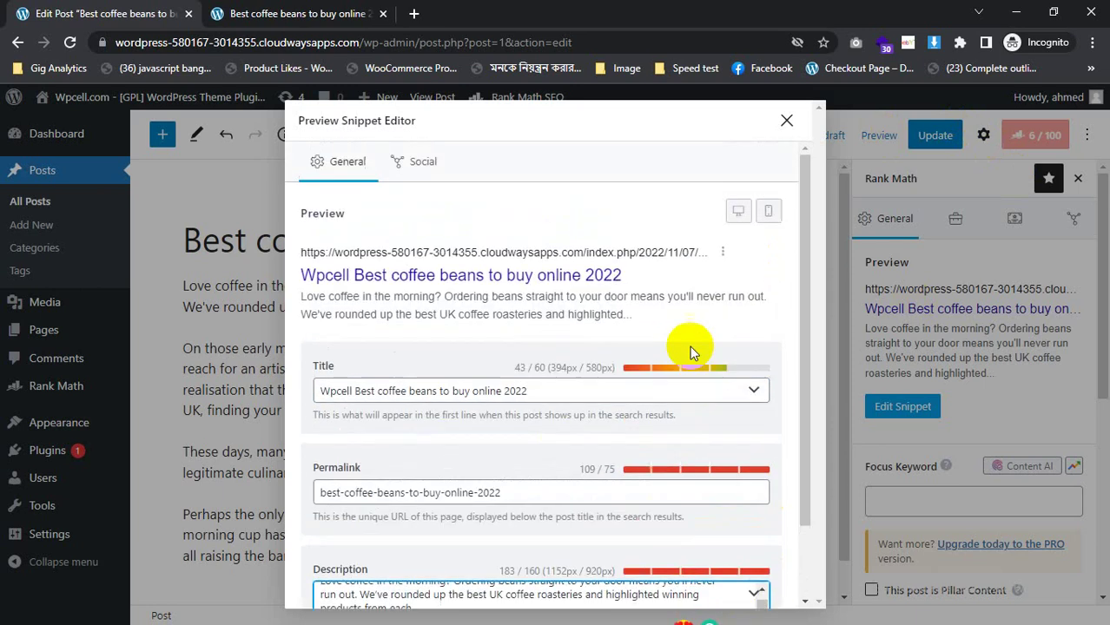
pyautogui.scroll(-2, 734, 330)
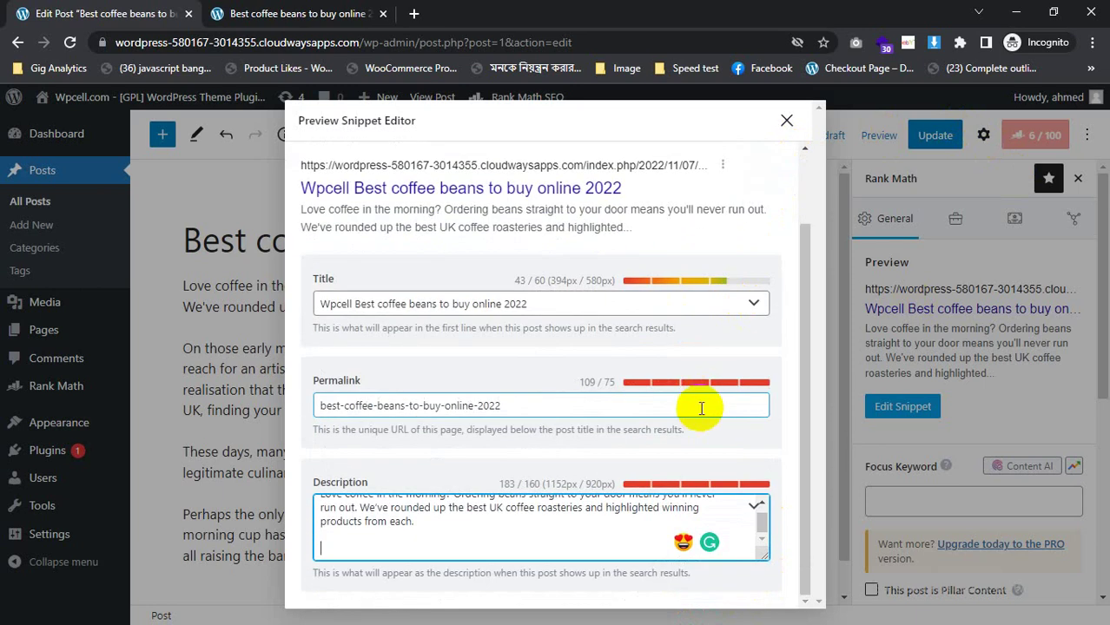
pyautogui.click(530, 408)
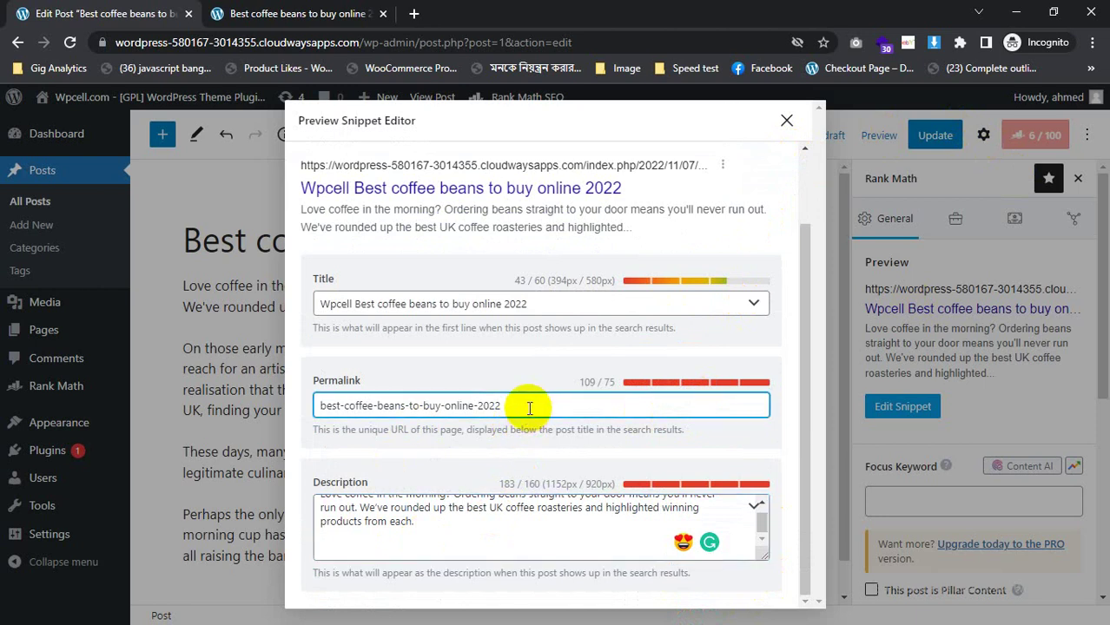
# Step: Close the snippet editor, update the post, and reload the live post
pyautogui.click(788, 121)
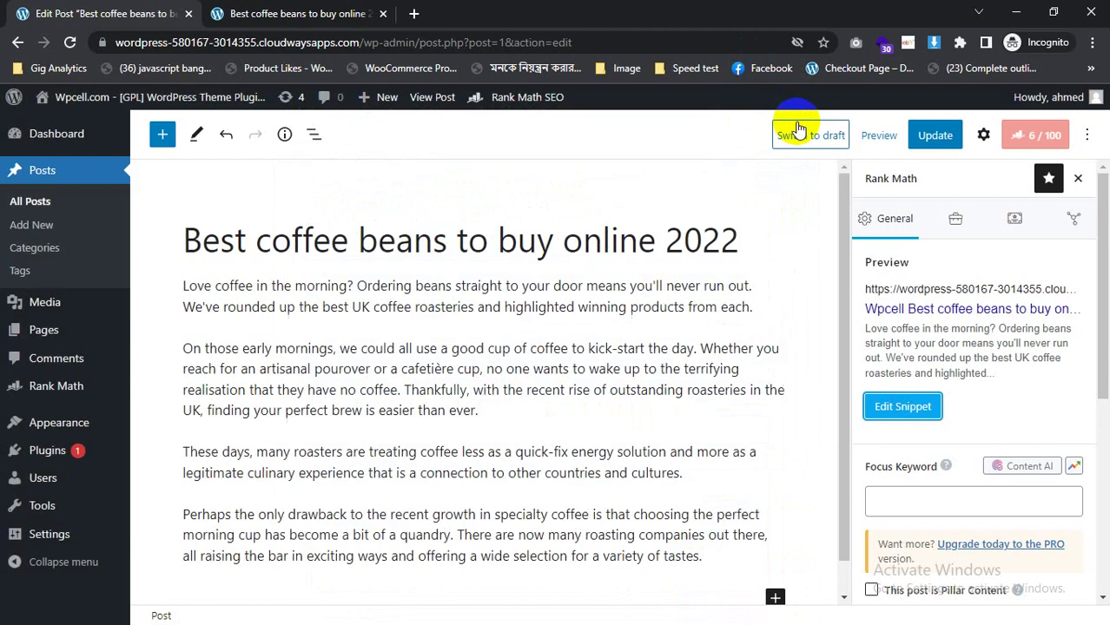
pyautogui.click(934, 135)
pyautogui.click(252, 11)
pyautogui.click(69, 41)
# Step: Cancel a screen capture and inspect the live post's full web address
pyautogui.moveTo(146, 104)
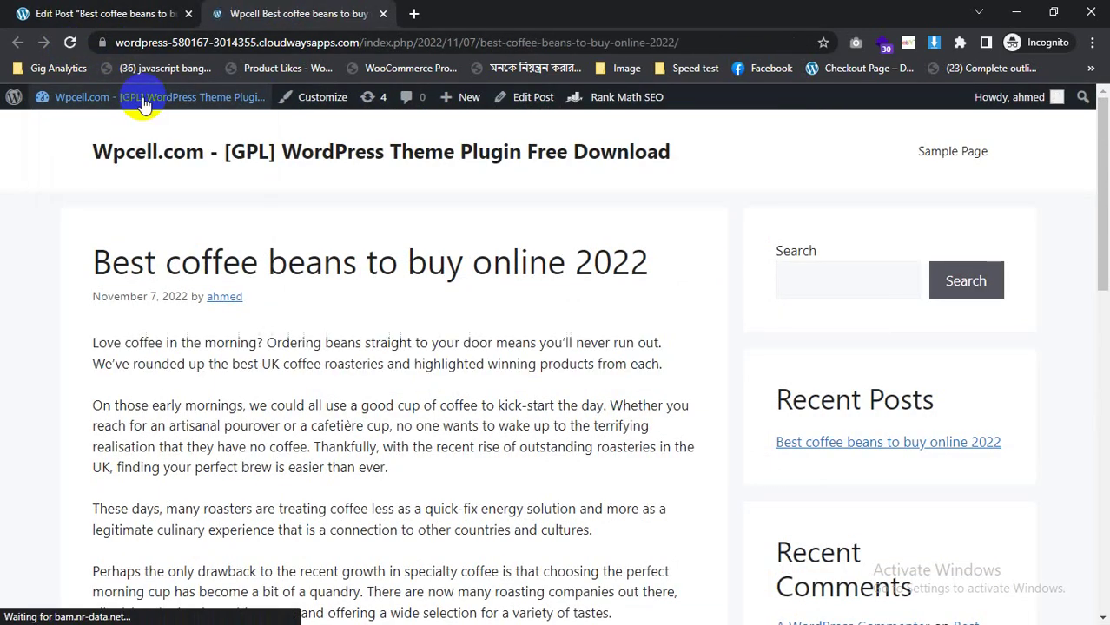
pyautogui.press('Print')
pyautogui.moveTo(203, 1); pyautogui.dragTo(470, 225)
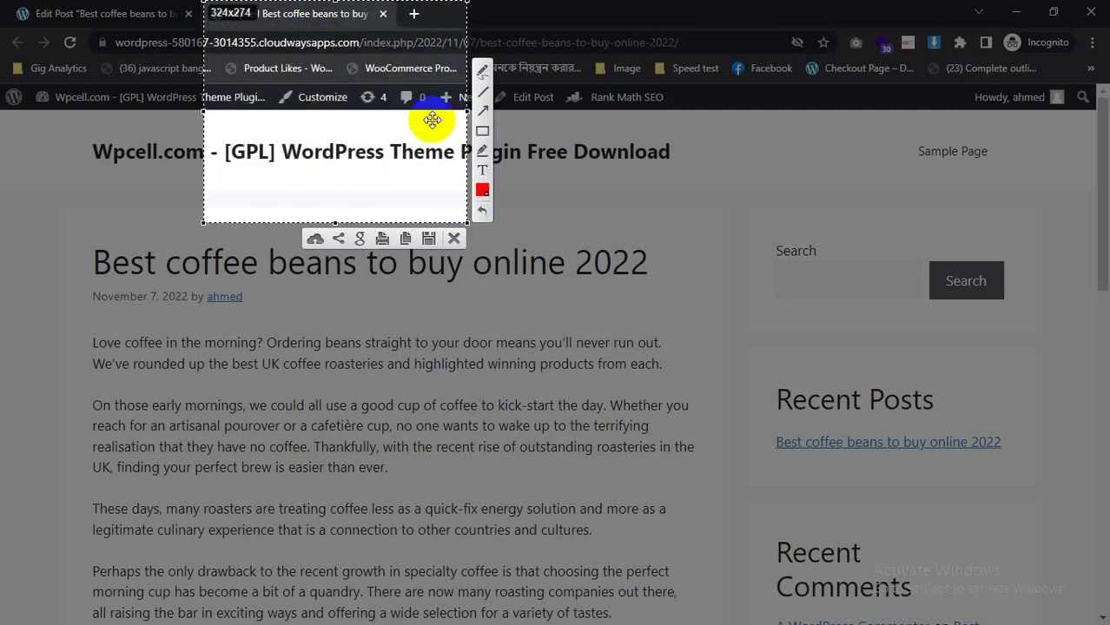
pyautogui.moveTo(366, 125)
pyautogui.mouseDown()
pyautogui.moveTo(363, 99)
pyautogui.moveTo(278, 72)
pyautogui.moveTo(254, 19)
pyautogui.mouseUp()
pyautogui.click(379, 193)
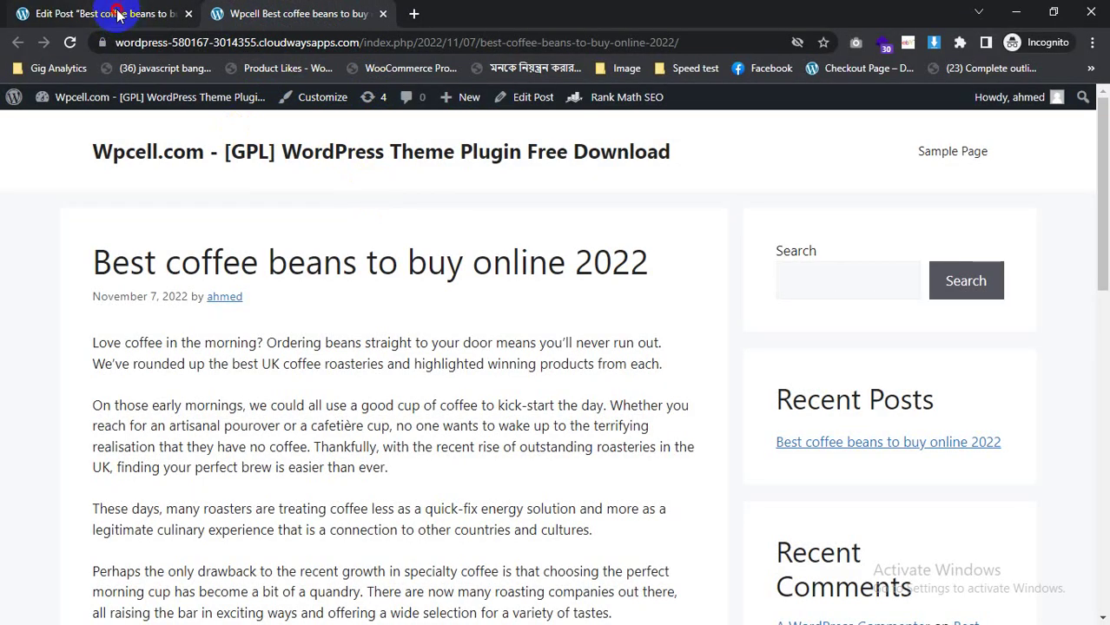
pyautogui.click(111, 14)
pyautogui.click(296, 14)
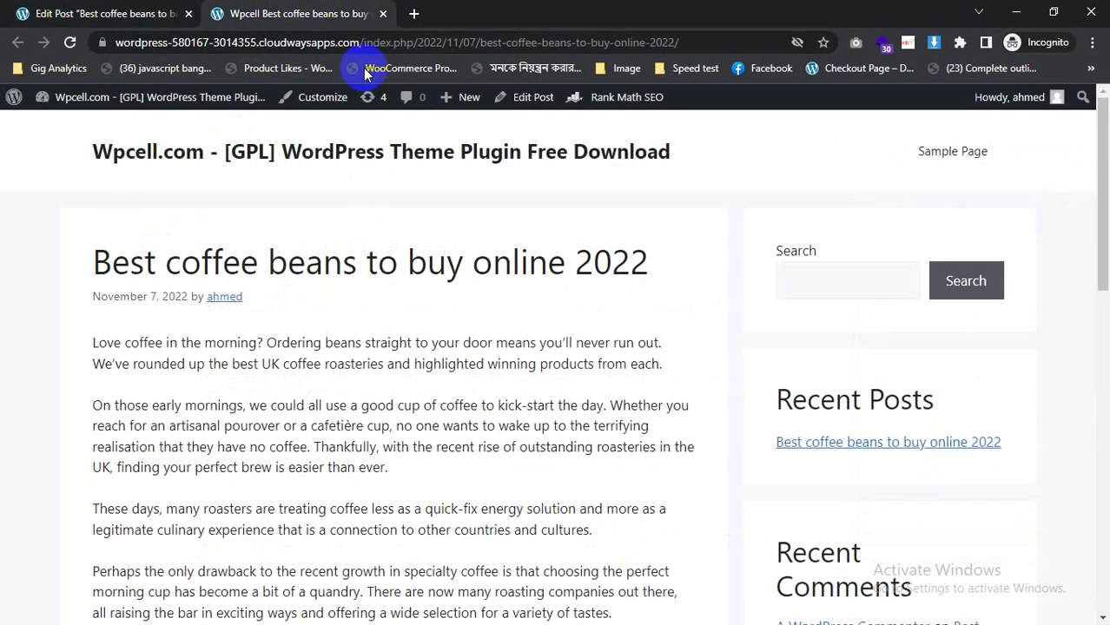
pyautogui.click(547, 45)
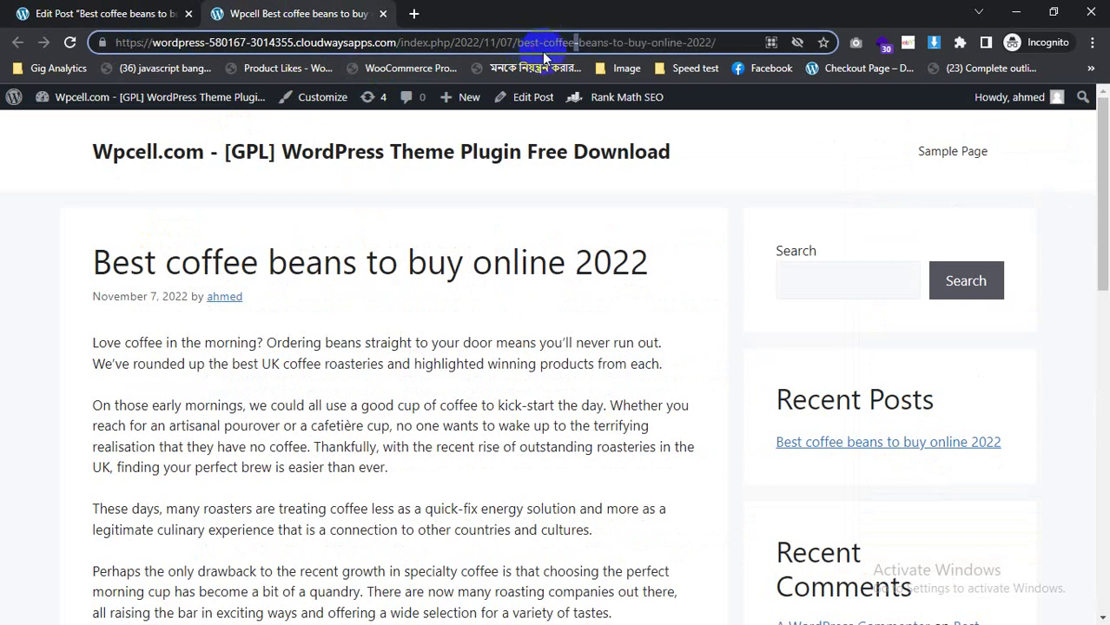
pyautogui.click(161, 14)
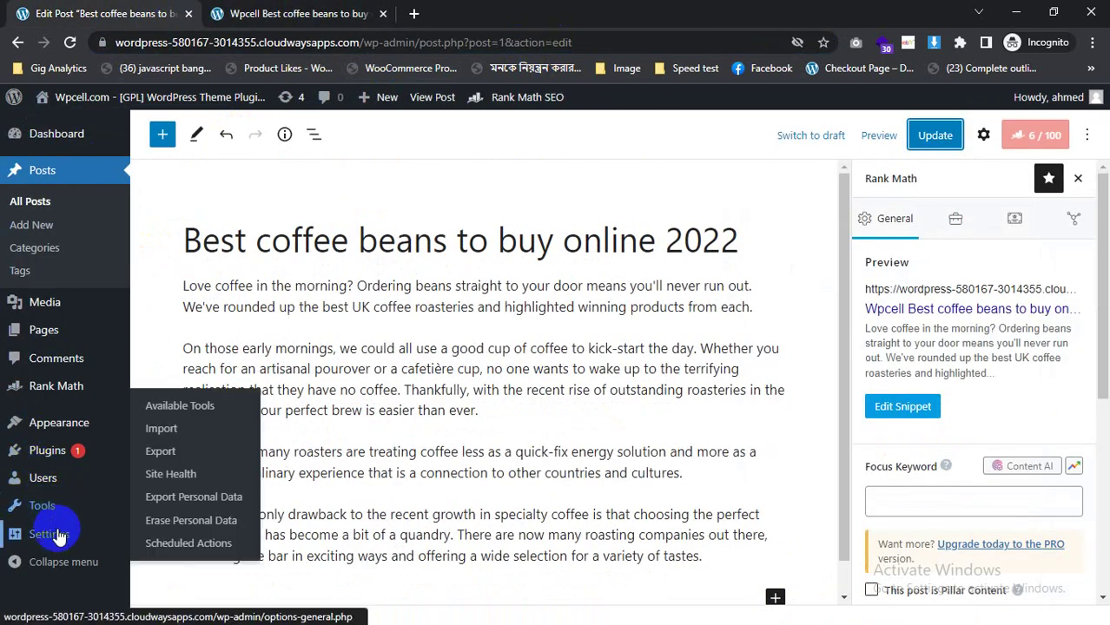
# Step: Set the permalink structure to Post name and save the changes
pyautogui.moveTo(92, 540)
pyautogui.click(198, 500)
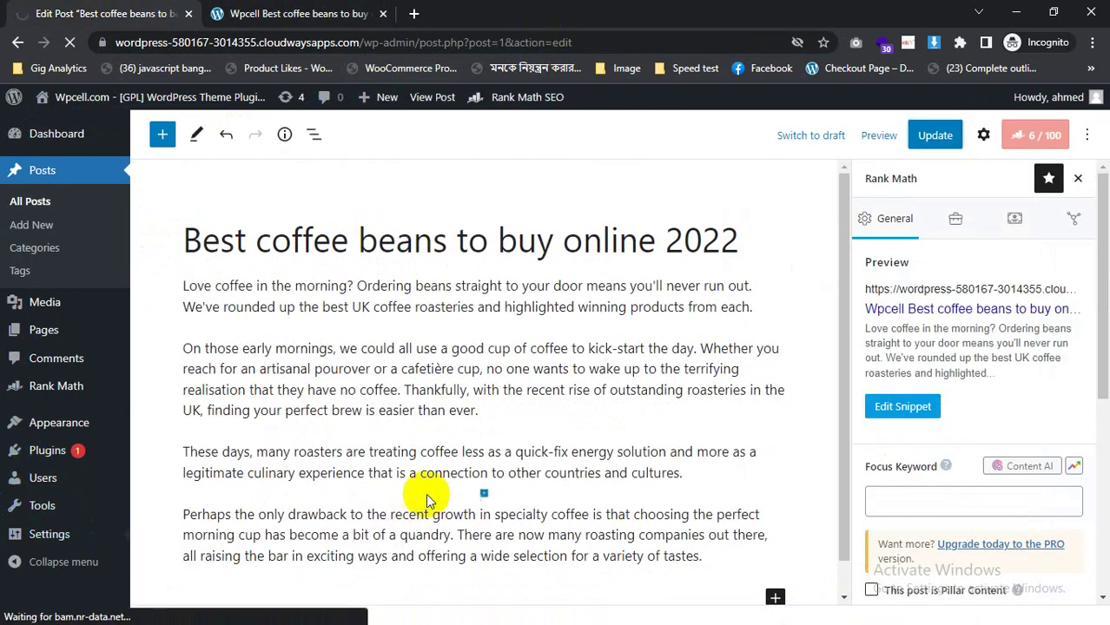
pyautogui.scroll(-2, 403, 470)
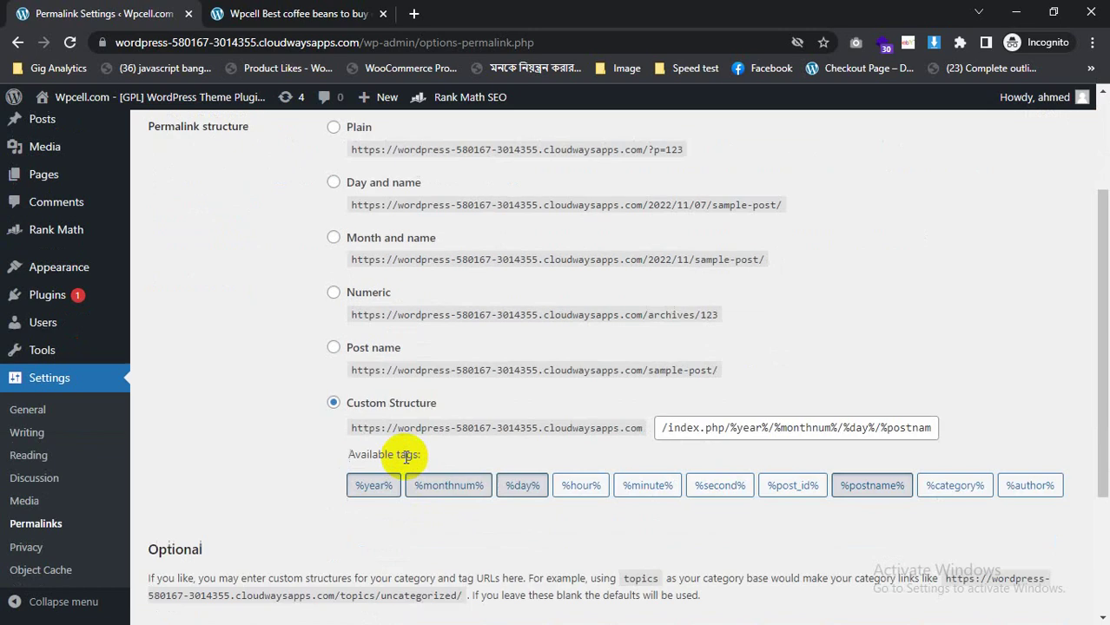
pyautogui.click(379, 359)
pyautogui.scroll(-3, 393, 365)
pyautogui.click(186, 555)
# Step: Reload the post at its old address and close the page-not-found tab
pyautogui.click(287, 14)
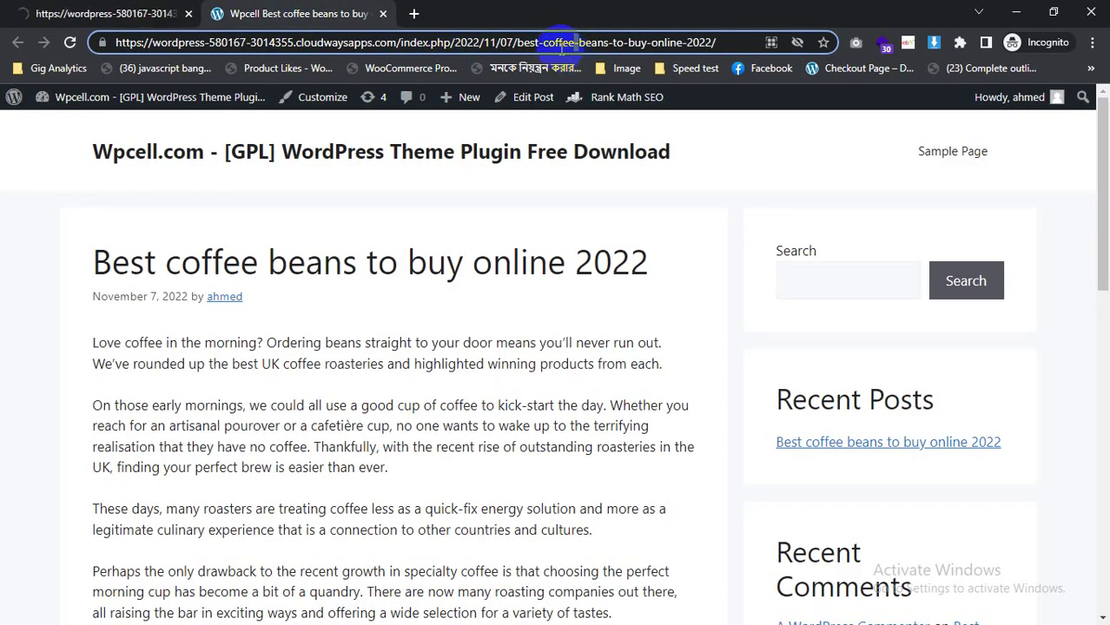
pyautogui.moveTo(516, 44); pyautogui.dragTo(469, 41)
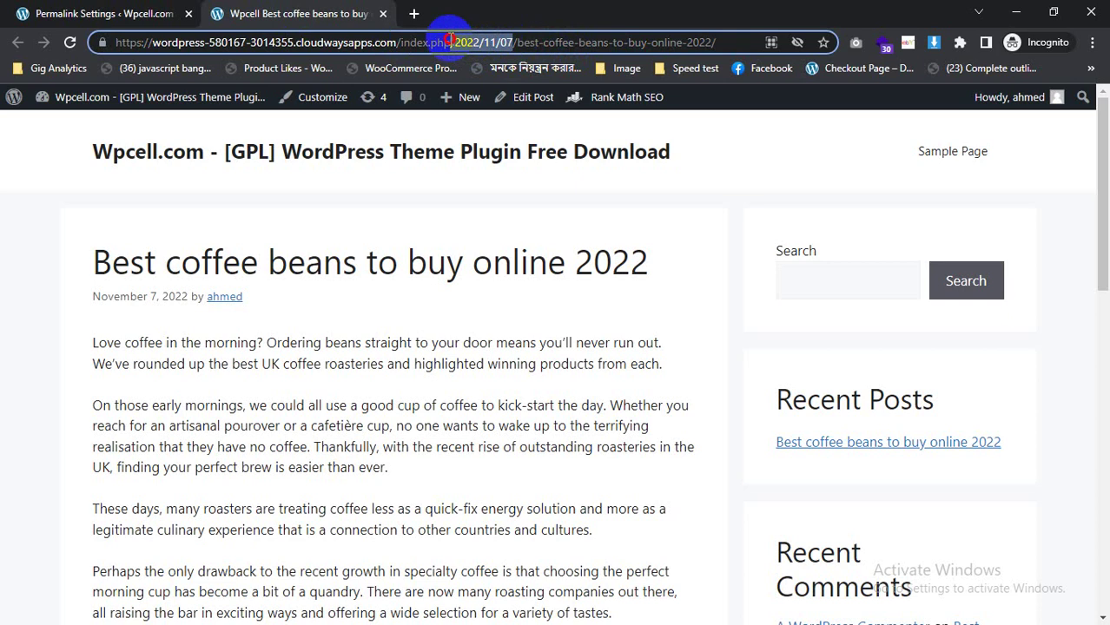
pyautogui.click(66, 41)
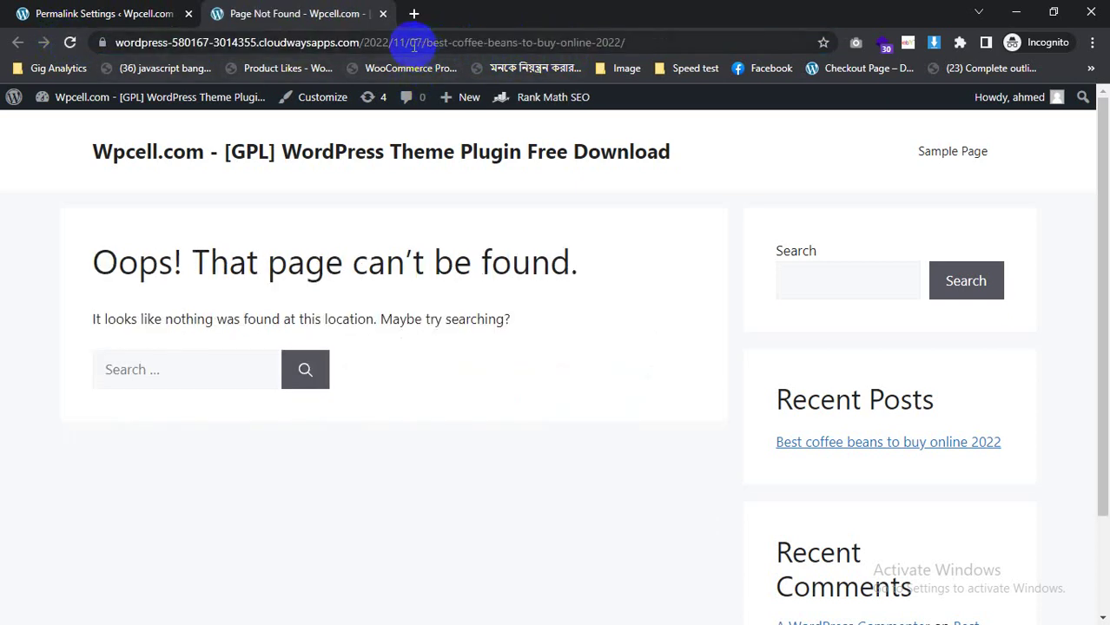
pyautogui.click(382, 13)
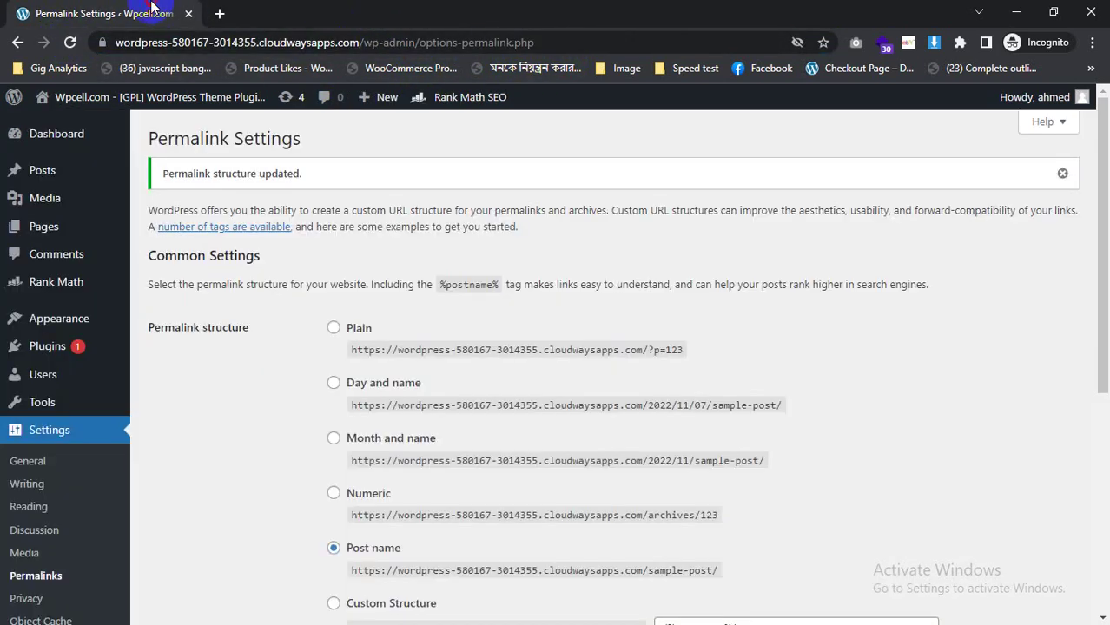
# Step: Open the coffee post from the All Posts list in a new tab
pyautogui.click(43, 171)
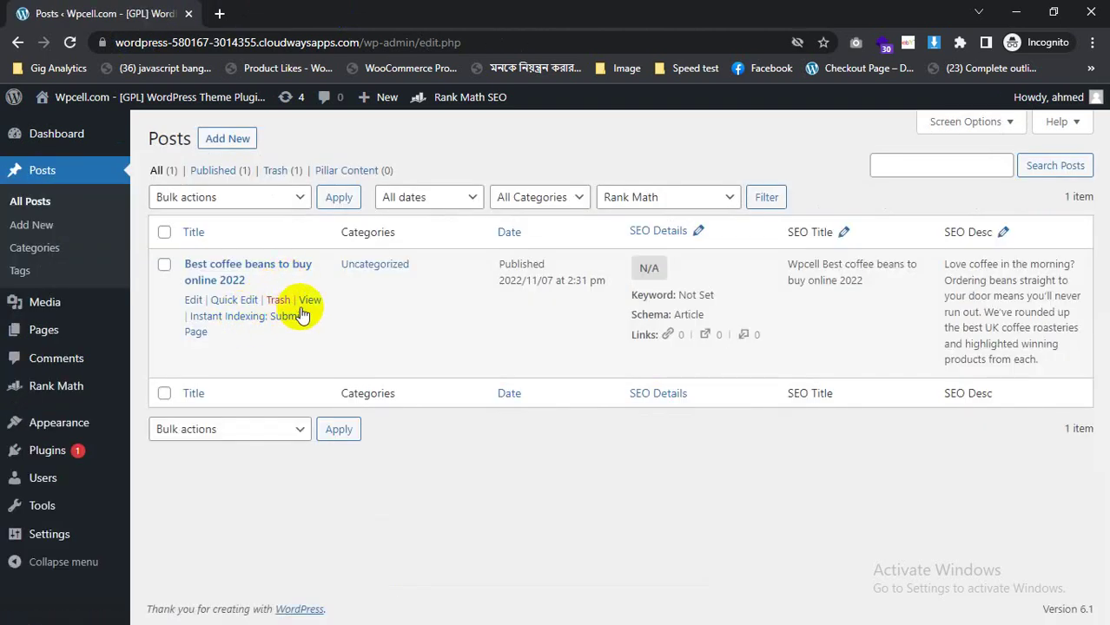
pyautogui.rightClick(310, 299)
pyautogui.click(379, 310)
pyautogui.click(287, 13)
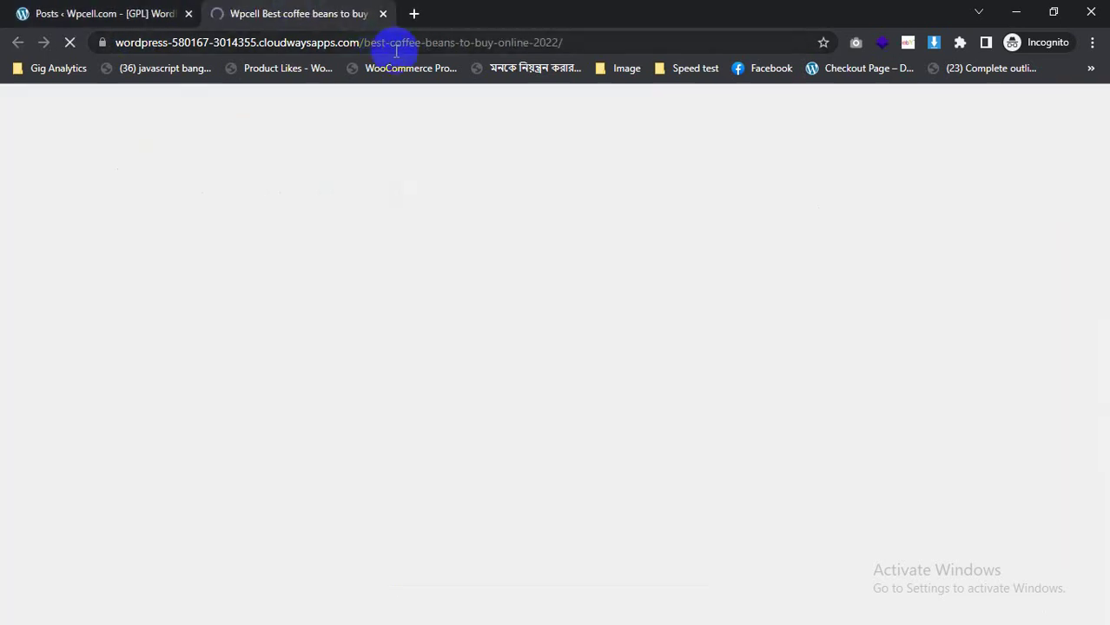